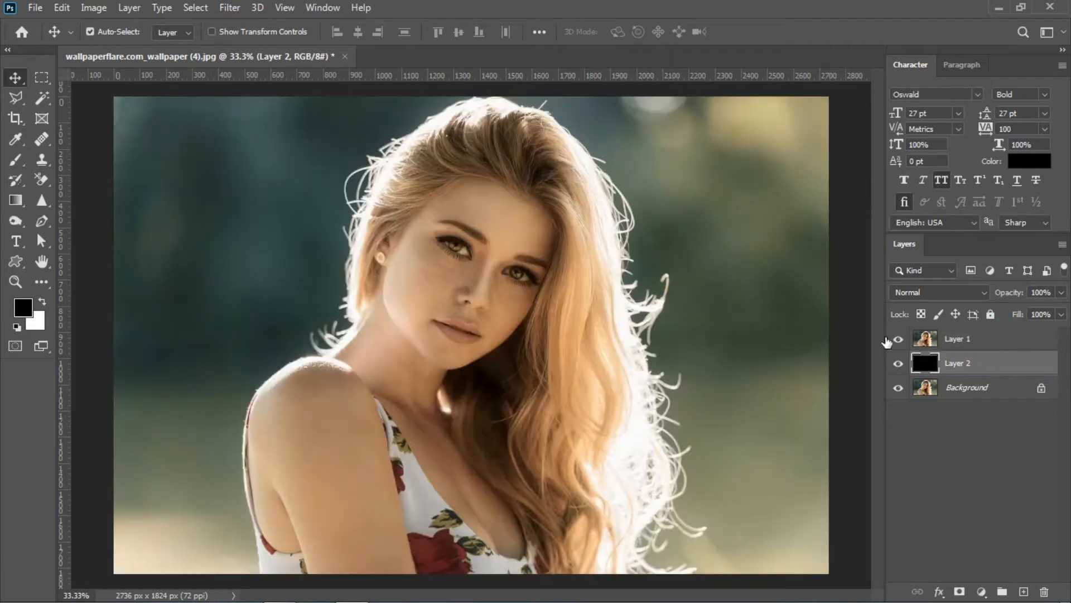
# Step: Select Layer 1 and toggle its visibility off and on to inspect the black layer beneath it
pyautogui.click(958, 340)
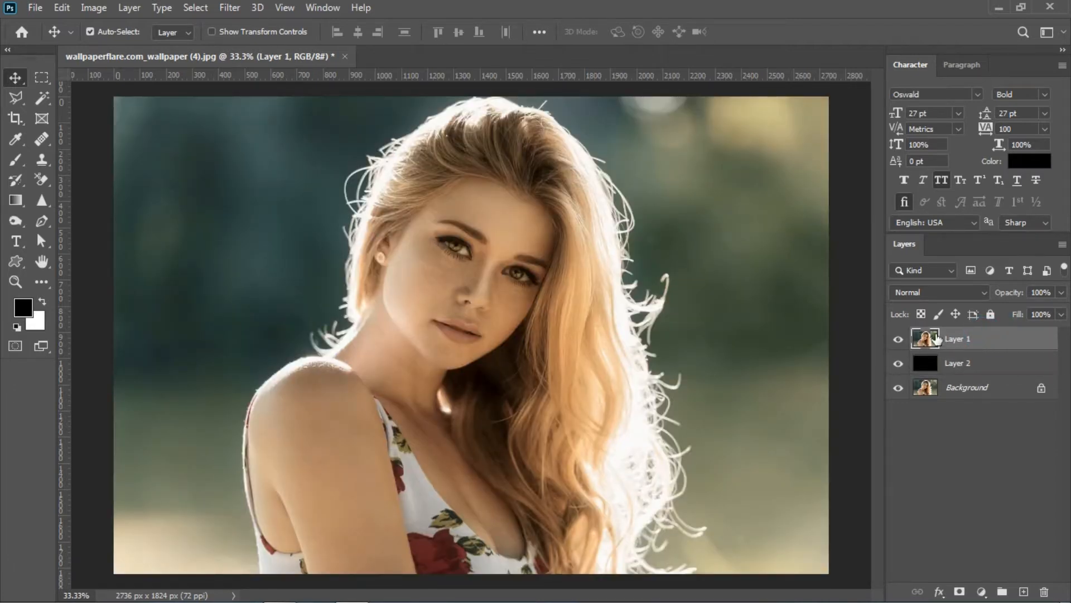
pyautogui.click(897, 340)
pyautogui.click(896, 340)
pyautogui.click(896, 340)
pyautogui.click(897, 341)
pyautogui.click(897, 340)
pyautogui.click(897, 340)
# Step: Activate the Background Eraser Tool and enlarge its brush to size 100
pyautogui.click(49, 181)
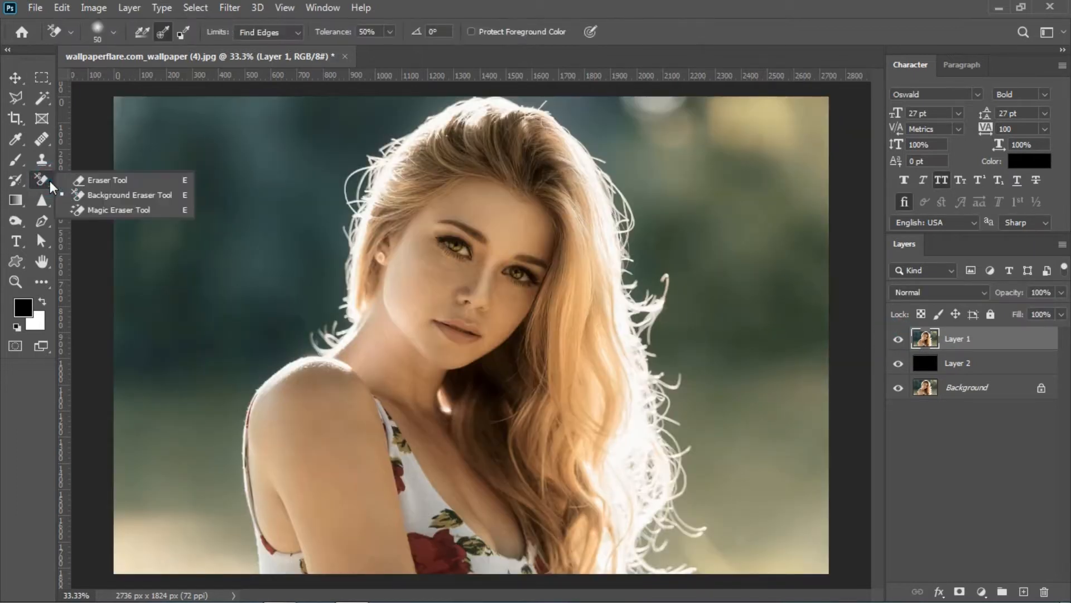
pyautogui.click(106, 195)
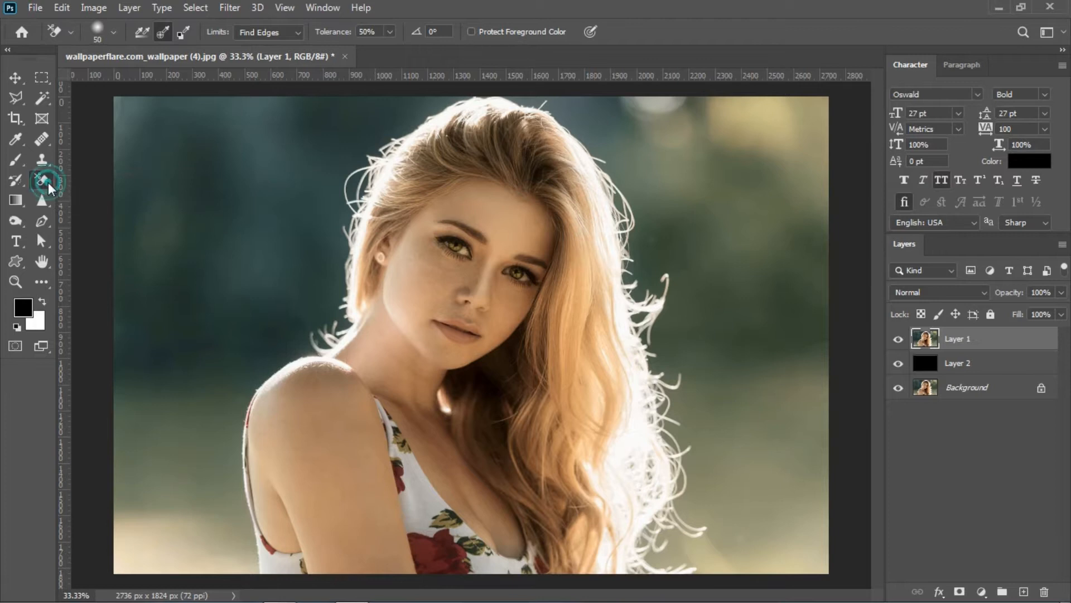
pyautogui.click(48, 182)
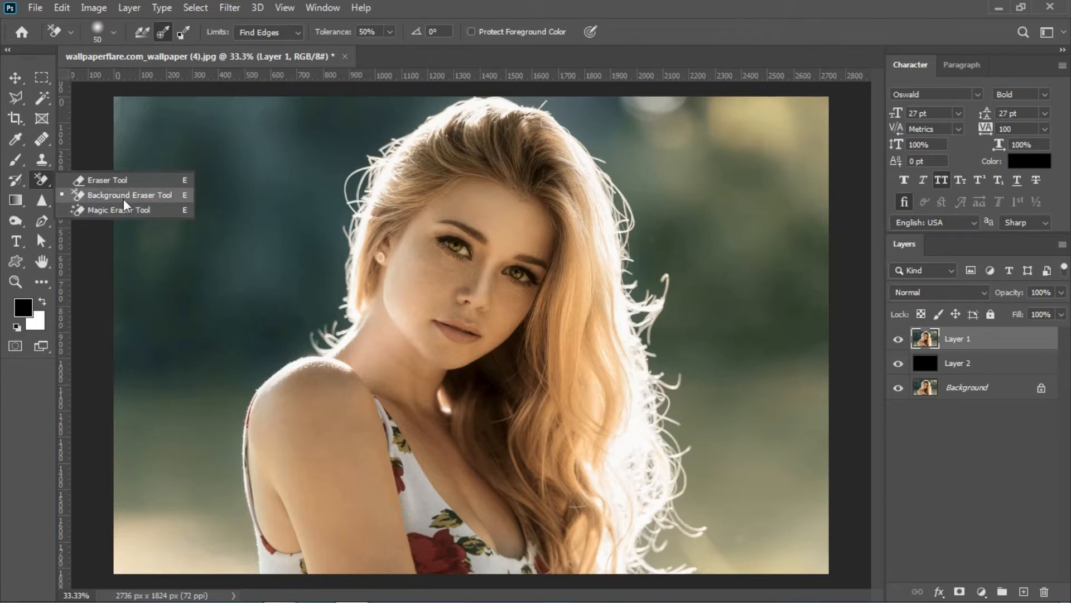
pyautogui.click(152, 191)
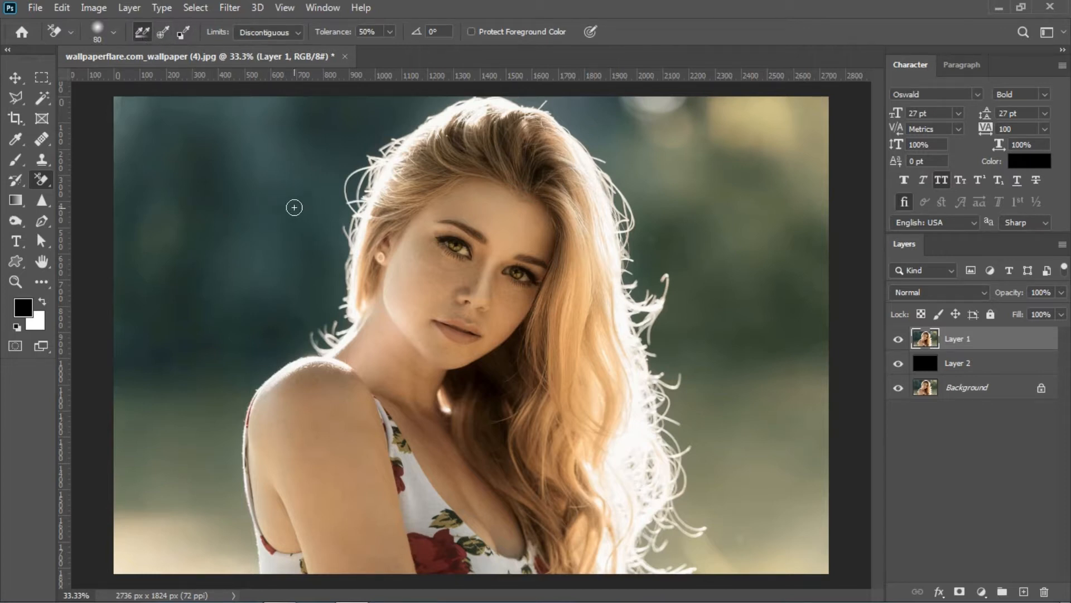
pyautogui.press(']')
pyautogui.press(']')
# Step: Try erasing from the dark background across the hair and forehead with continuous sampling and Discontiguous limits, and undo the stroke
pyautogui.moveTo(304, 185)
pyautogui.mouseDown()
pyautogui.moveTo(311, 218)
pyautogui.moveTo(330, 203)
pyautogui.moveTo(350, 214)
pyautogui.moveTo(371, 196)
pyautogui.moveTo(391, 215)
pyautogui.moveTo(406, 185)
pyautogui.moveTo(431, 195)
pyautogui.moveTo(304, 184)
pyautogui.moveTo(258, 213)
pyautogui.moveTo(309, 248)
pyautogui.moveTo(349, 242)
pyautogui.moveTo(378, 220)
pyautogui.moveTo(450, 216)
pyautogui.mouseUp()
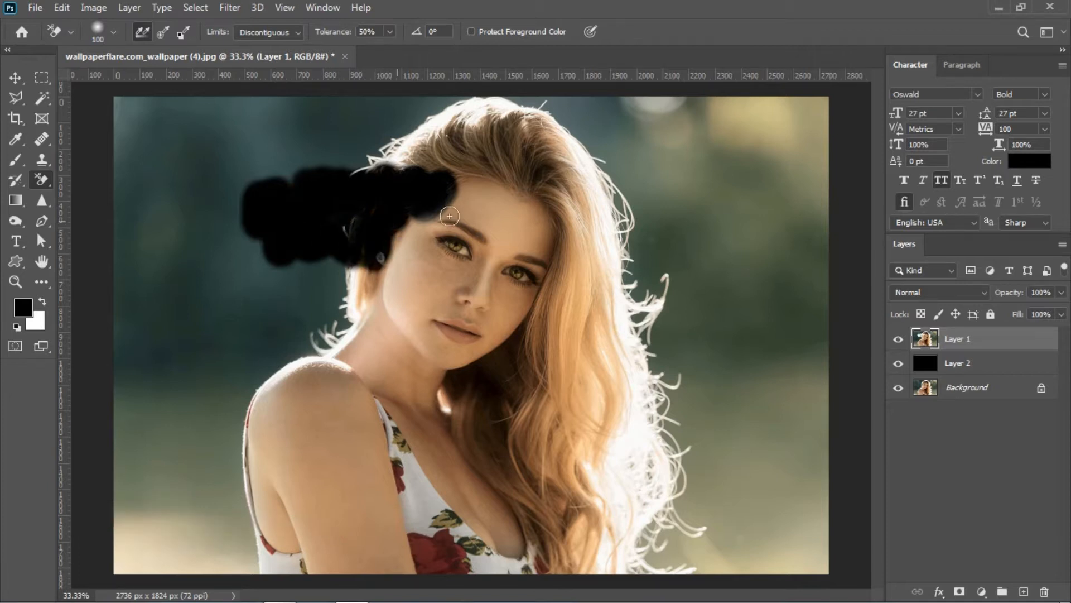
pyautogui.hotkey('ctrl', 'z')
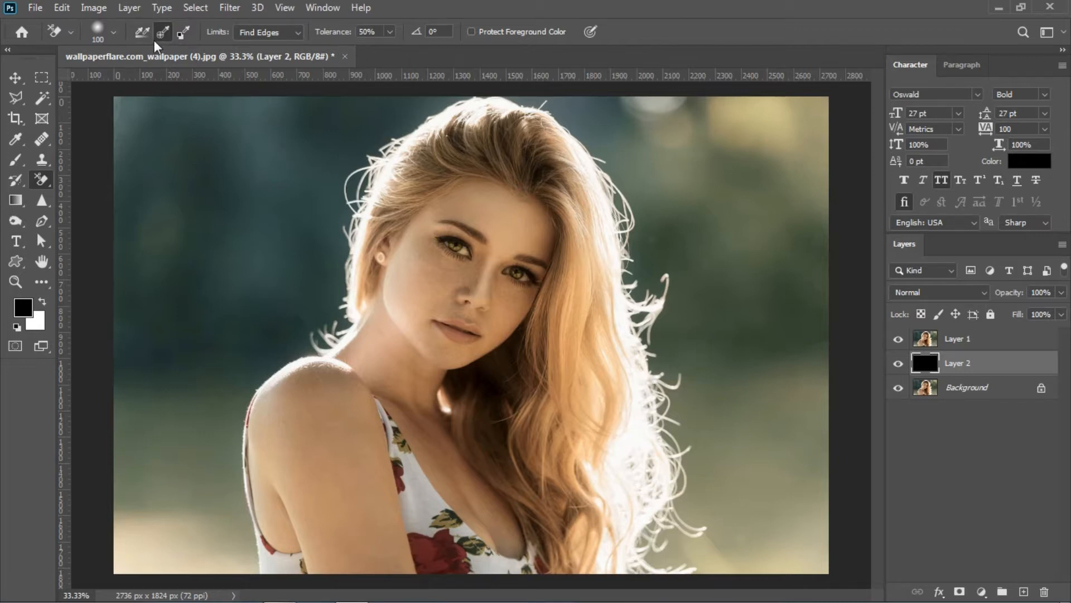
# Step: Set the Background Eraser limits to Find Edges and make Layer 1 the active layer
pyautogui.click(292, 38)
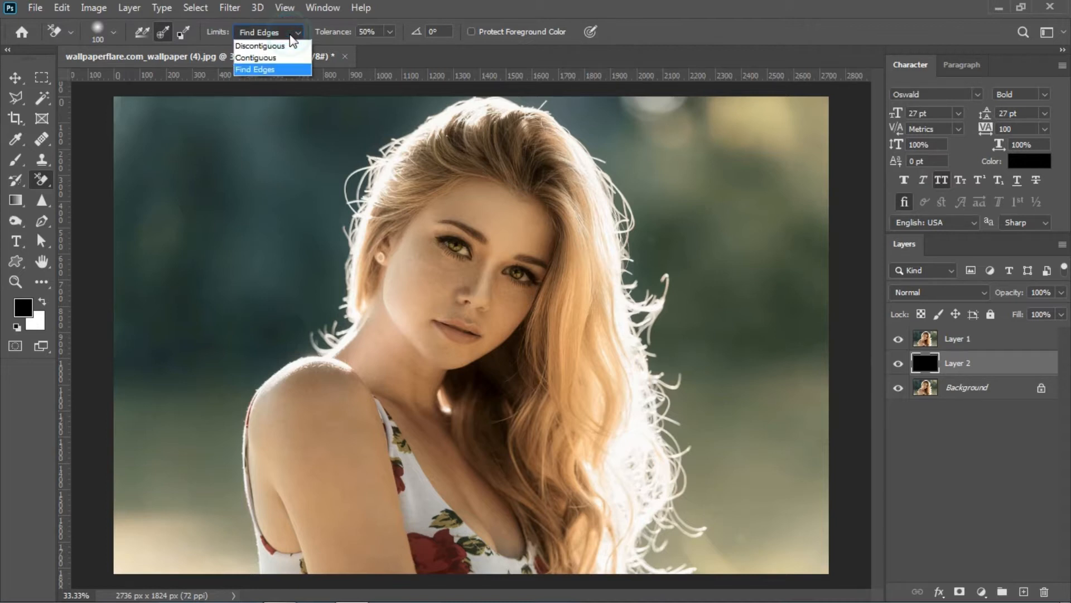
pyautogui.click(283, 69)
pyautogui.click(232, 350)
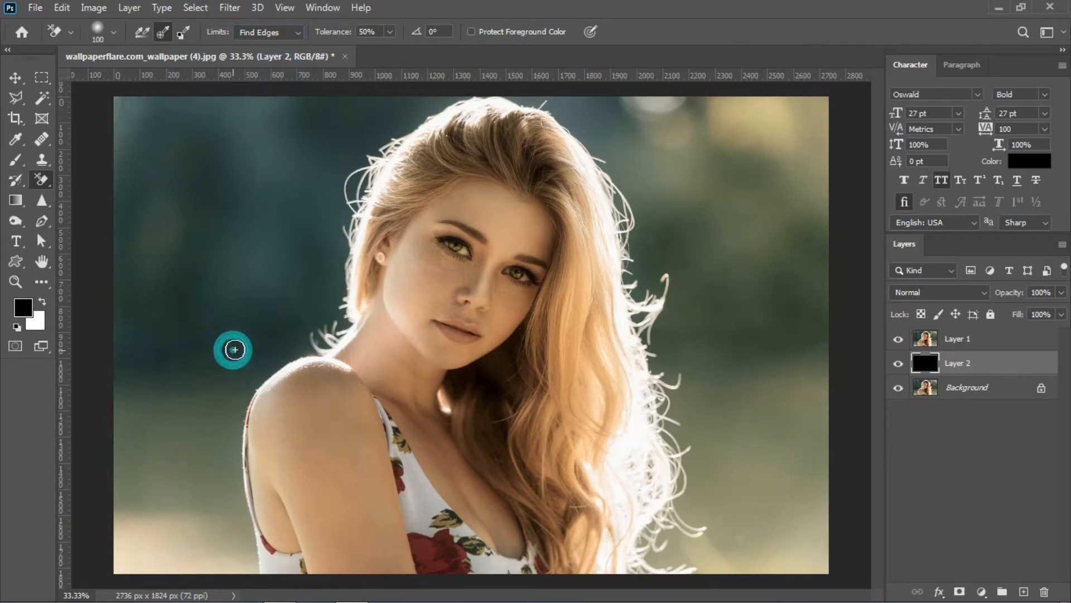
pyautogui.click(963, 343)
# Step: Try erasing background patches beside the shoulder and the left side of the hair with Find Edges, undoing the stroke that starts on the hair
pyautogui.moveTo(218, 307)
pyautogui.mouseDown()
pyautogui.moveTo(233, 309)
pyautogui.moveTo(263, 360)
pyautogui.mouseUp()
pyautogui.moveTo(262, 307); pyautogui.dragTo(287, 365)
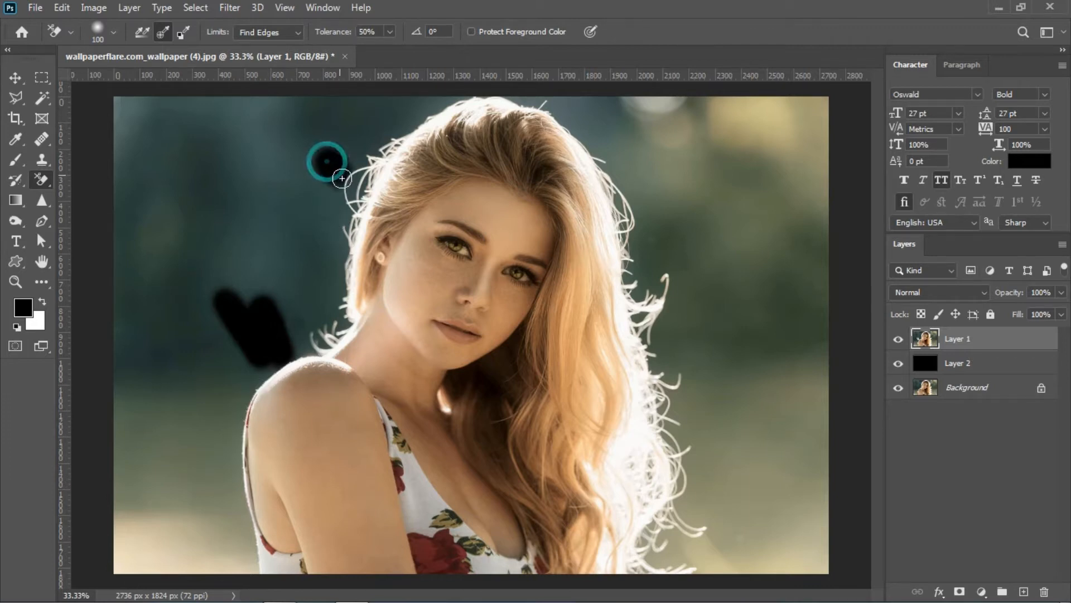
pyautogui.moveTo(330, 167); pyautogui.dragTo(339, 192)
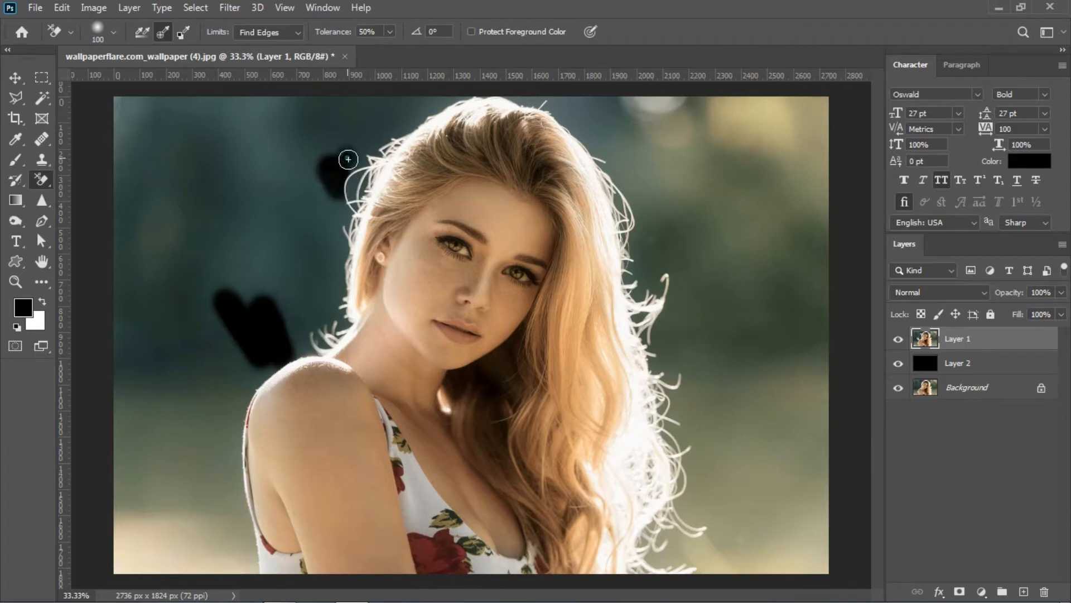
pyautogui.moveTo(347, 162); pyautogui.dragTo(335, 172)
pyautogui.moveTo(393, 206); pyautogui.dragTo(365, 222)
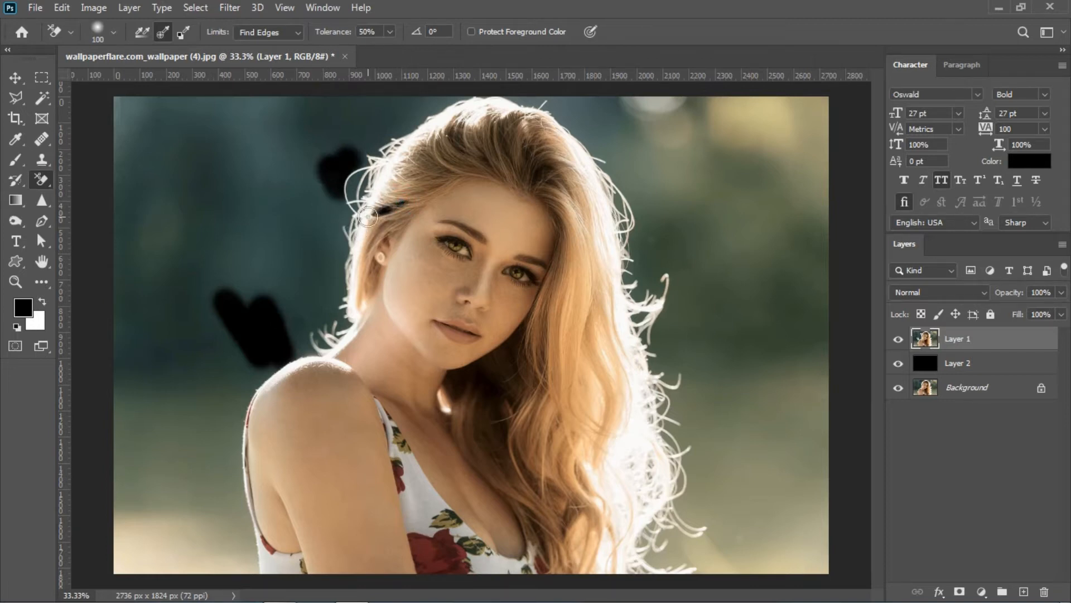
pyautogui.hotkey('ctrl', 'z')
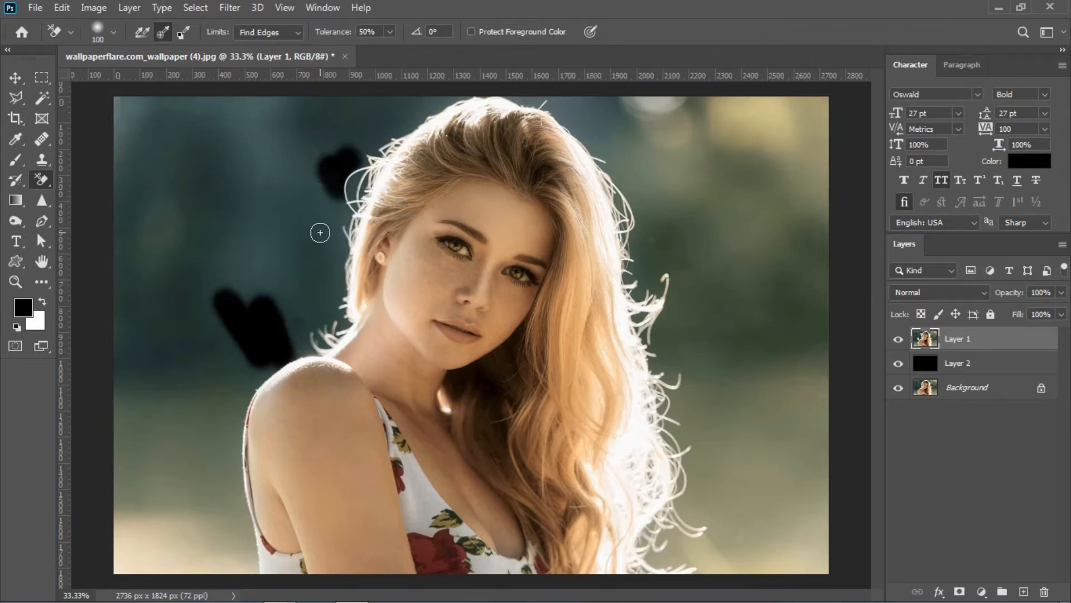
pyautogui.moveTo(333, 217)
pyautogui.mouseDown()
pyautogui.moveTo(348, 226)
pyautogui.moveTo(349, 249)
pyautogui.mouseUp()
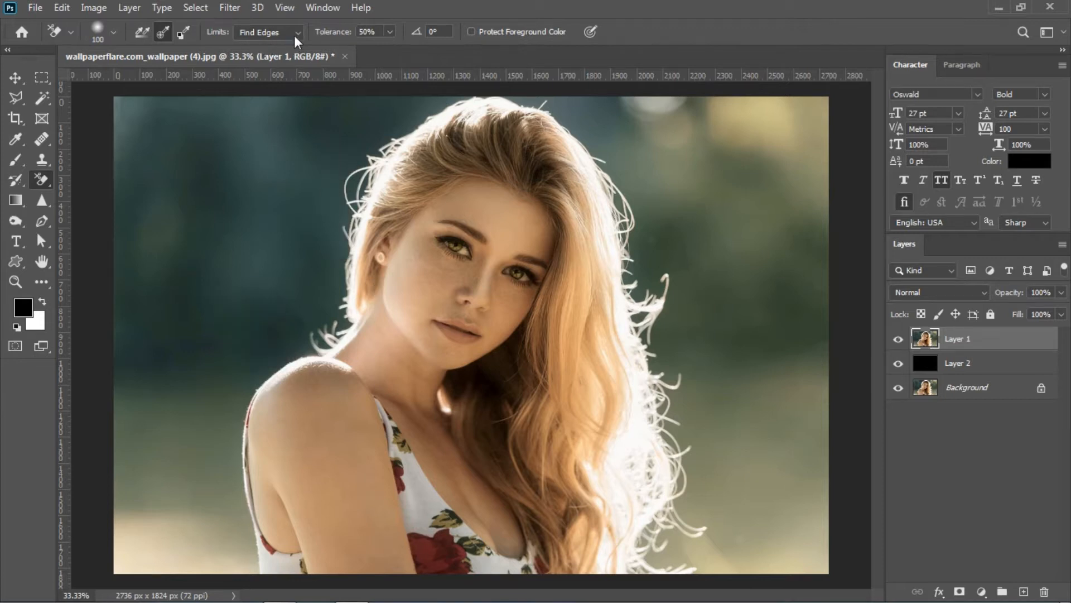
# Step: Try erasing the background along the left side of the hair with the limits set to Contiguous
pyautogui.click(295, 34)
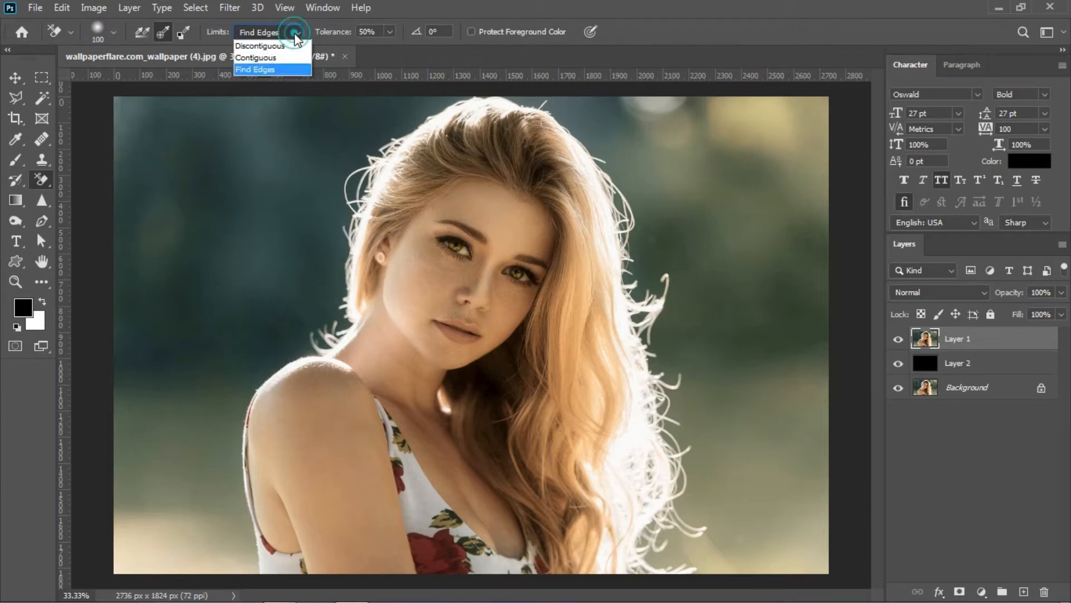
pyautogui.click(279, 58)
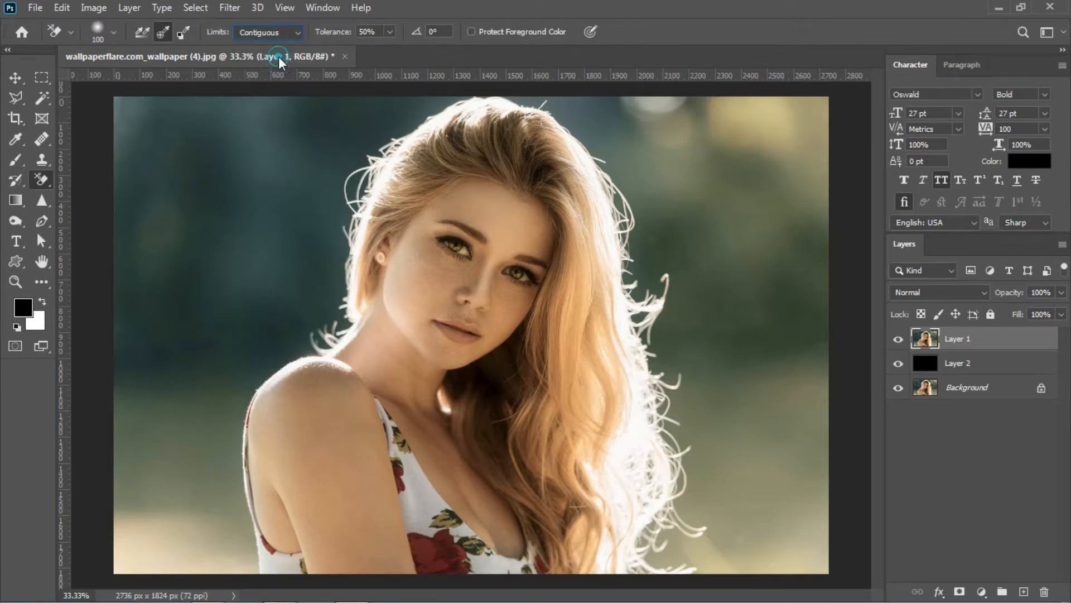
pyautogui.moveTo(319, 172)
pyautogui.mouseDown()
pyautogui.moveTo(314, 242)
pyautogui.moveTo(291, 191)
pyautogui.moveTo(315, 266)
pyautogui.moveTo(330, 267)
pyautogui.moveTo(335, 227)
pyautogui.moveTo(338, 235)
pyautogui.mouseUp()
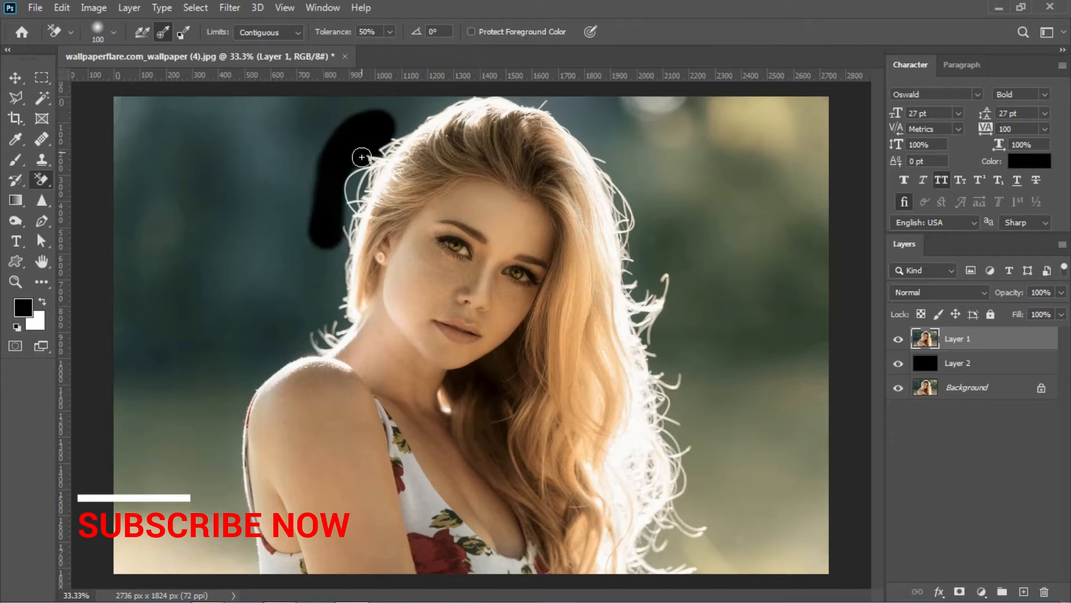
pyautogui.moveTo(362, 157)
pyautogui.mouseDown()
pyautogui.moveTo(325, 283)
pyautogui.moveTo(316, 245)
pyautogui.mouseUp()
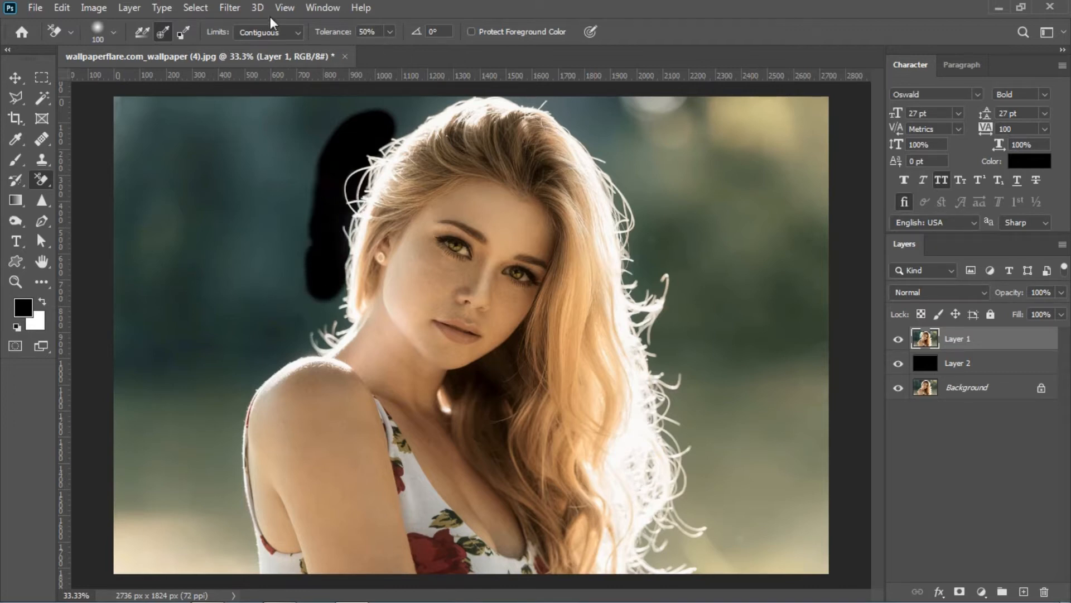
# Step: Undo the Contiguous erasing, try a stroke across the top of the hair with Discontiguous limits, and undo it
pyautogui.click(287, 32)
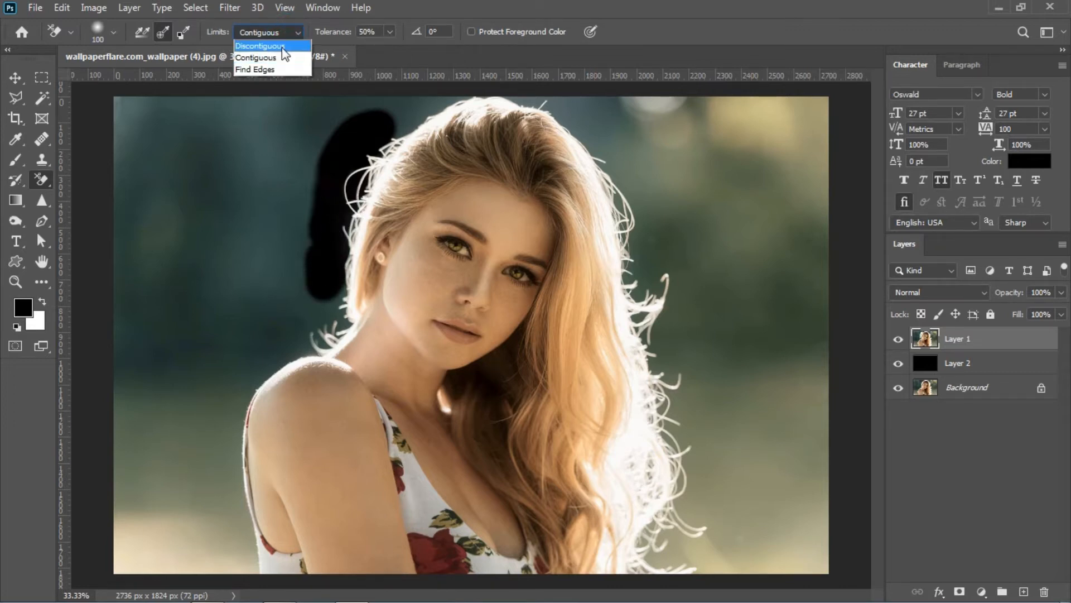
pyautogui.click(283, 46)
pyautogui.hotkey('ctrl', 'z')
pyautogui.moveTo(359, 120)
pyautogui.mouseDown()
pyautogui.moveTo(523, 141)
pyautogui.moveTo(613, 184)
pyautogui.moveTo(627, 206)
pyautogui.mouseUp()
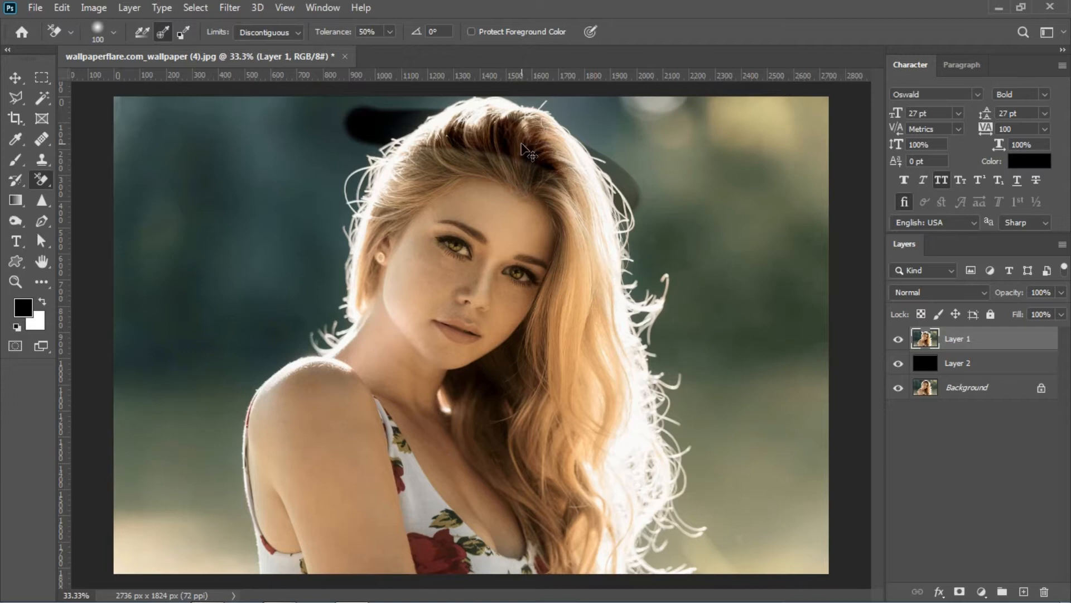
pyautogui.hotkey('ctrl', 'z')
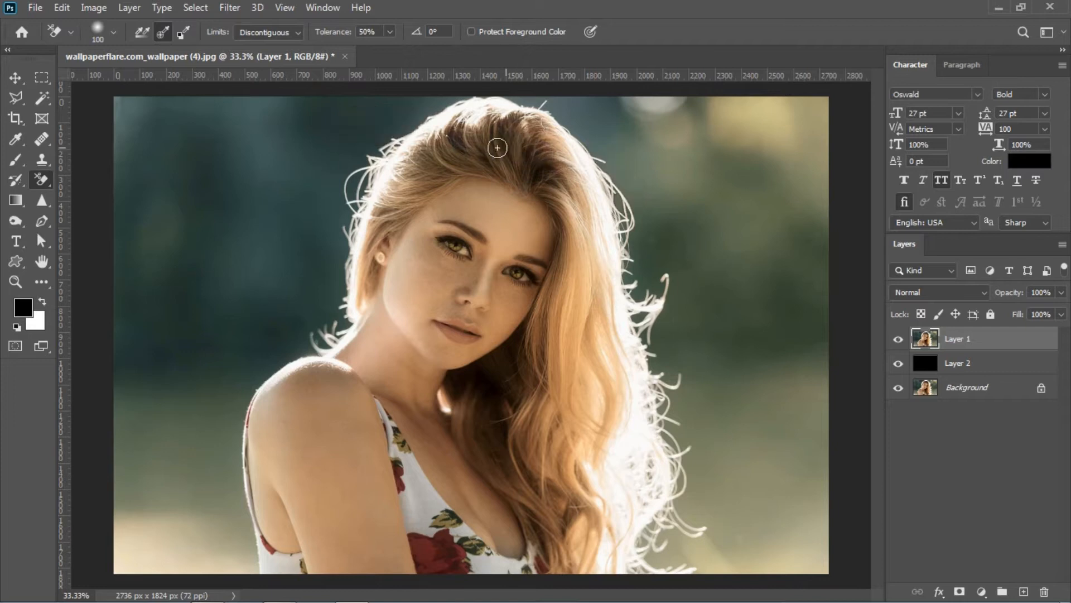
# Step: Erase the background along the left edge of the hair down to the shoulder, using Contiguous limits and 50% tolerance
pyautogui.click(293, 34)
pyautogui.click(273, 58)
pyautogui.moveTo(371, 32); pyautogui.dragTo(355, 35)
pyautogui.hotkey('ctrl', '+')
pyautogui.click(339, 142)
pyautogui.moveTo(337, 130); pyautogui.dragTo(370, 228)
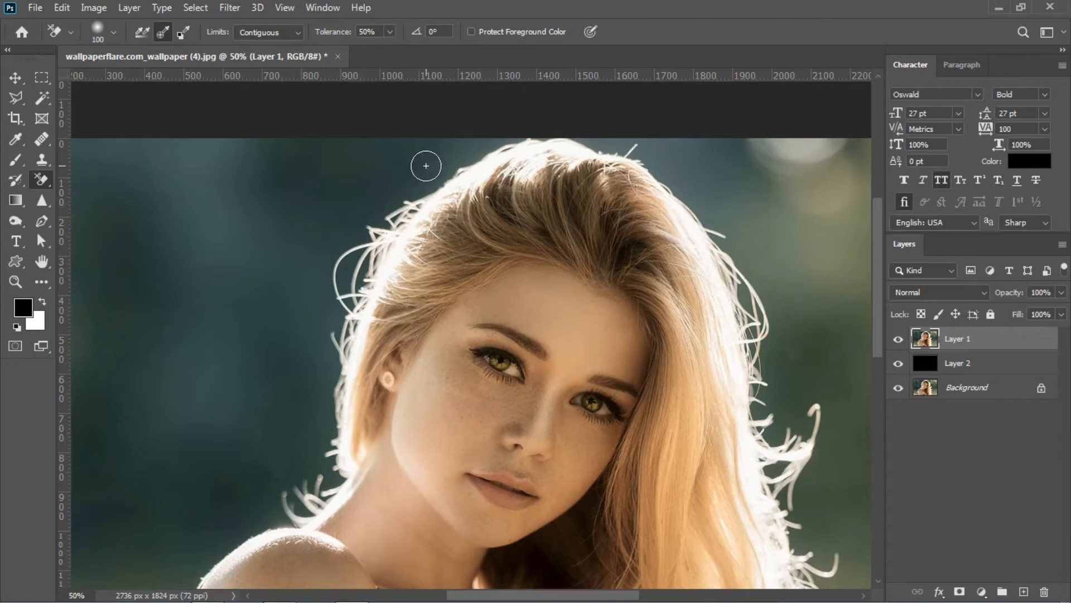
pyautogui.moveTo(426, 166)
pyautogui.mouseDown()
pyautogui.moveTo(415, 185)
pyautogui.moveTo(445, 159)
pyautogui.moveTo(497, 144)
pyautogui.moveTo(376, 205)
pyautogui.moveTo(391, 211)
pyautogui.moveTo(390, 226)
pyautogui.moveTo(341, 275)
pyautogui.moveTo(345, 220)
pyautogui.moveTo(325, 324)
pyautogui.moveTo(342, 355)
pyautogui.moveTo(325, 358)
pyautogui.moveTo(323, 468)
pyautogui.moveTo(269, 505)
pyautogui.moveTo(310, 515)
pyautogui.moveTo(279, 519)
pyautogui.mouseUp()
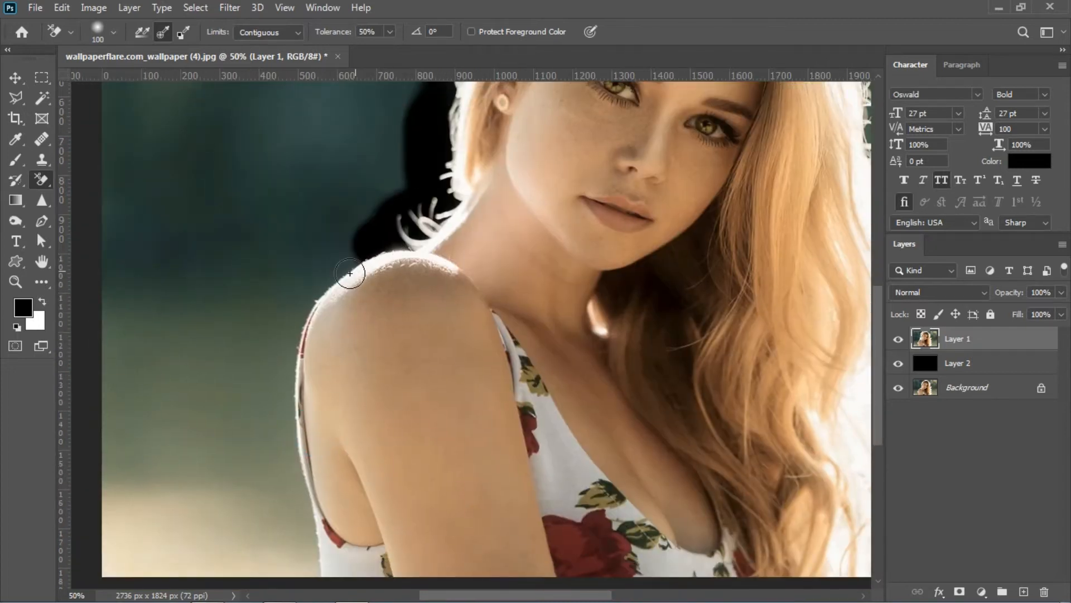
# Step: Erase the background along the outer edge of the shoulder and upper arm with the limits set to Find Edges
pyautogui.click(293, 32)
pyautogui.click(272, 70)
pyautogui.moveTo(326, 255)
pyautogui.mouseDown()
pyautogui.moveTo(315, 284)
pyautogui.moveTo(343, 253)
pyautogui.moveTo(297, 336)
pyautogui.moveTo(298, 274)
pyautogui.moveTo(277, 412)
pyautogui.moveTo(282, 382)
pyautogui.mouseUp()
# Step: Set the tolerance to 60% and erase the leftover background beside the shoulder and down the arm to the image's lower edge
pyautogui.click(371, 31)
pyautogui.write('60')
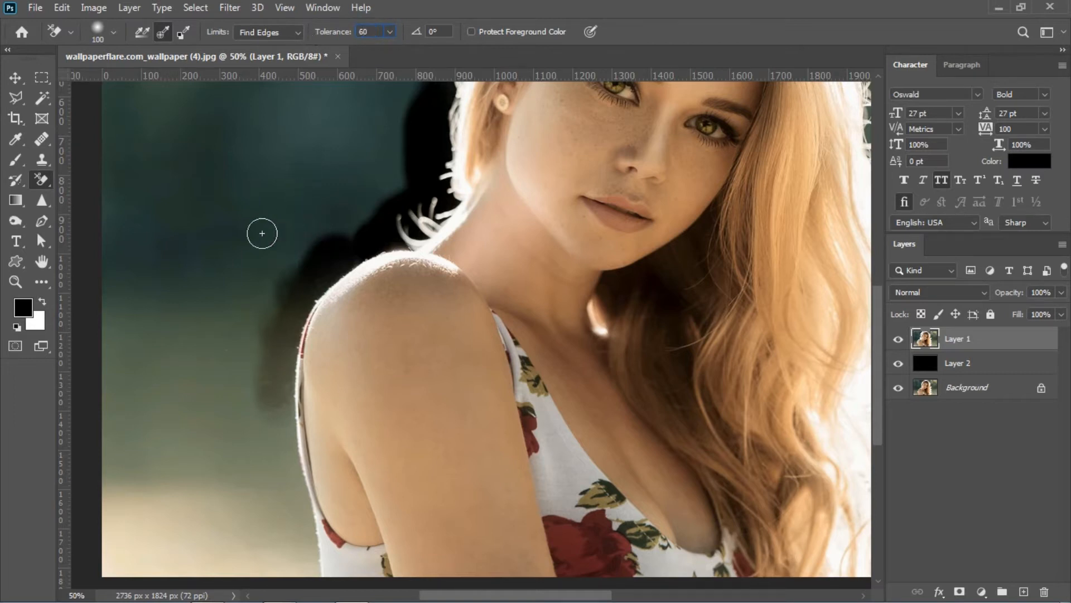
pyautogui.moveTo(249, 356)
pyautogui.mouseDown()
pyautogui.moveTo(276, 373)
pyautogui.moveTo(284, 434)
pyautogui.moveTo(287, 393)
pyautogui.moveTo(308, 581)
pyautogui.moveTo(278, 439)
pyautogui.moveTo(282, 353)
pyautogui.moveTo(275, 407)
pyautogui.moveTo(284, 335)
pyautogui.moveTo(339, 243)
pyautogui.mouseUp()
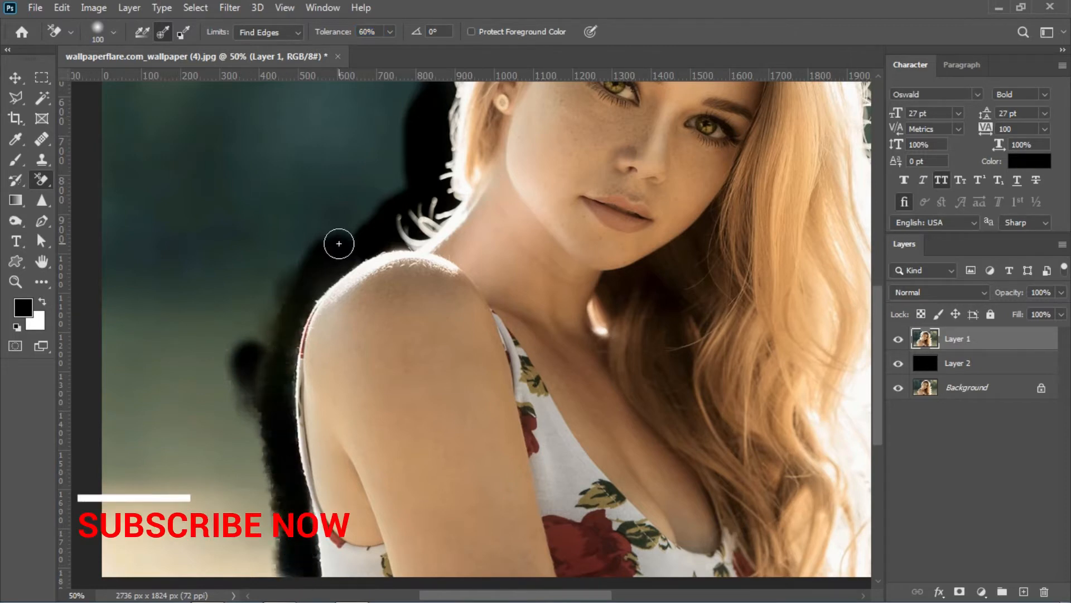
# Step: Set the tolerance to 50% and erase the background above the crown and down the upper right side of the hair
pyautogui.scroll(-3, 339, 244)
pyautogui.click(375, 31)
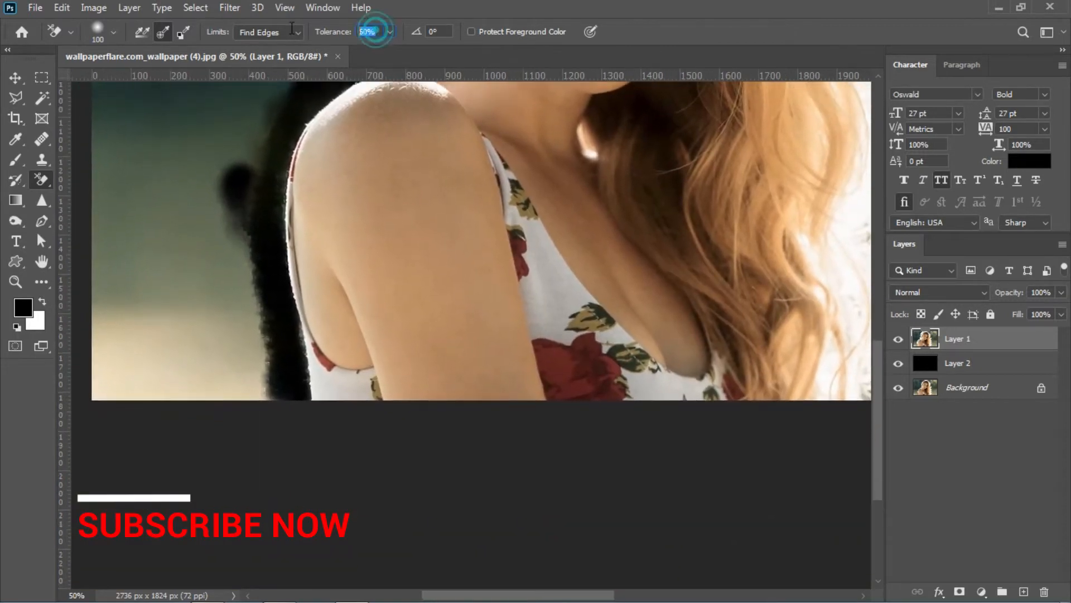
pyautogui.write('50')
pyautogui.press('Return')
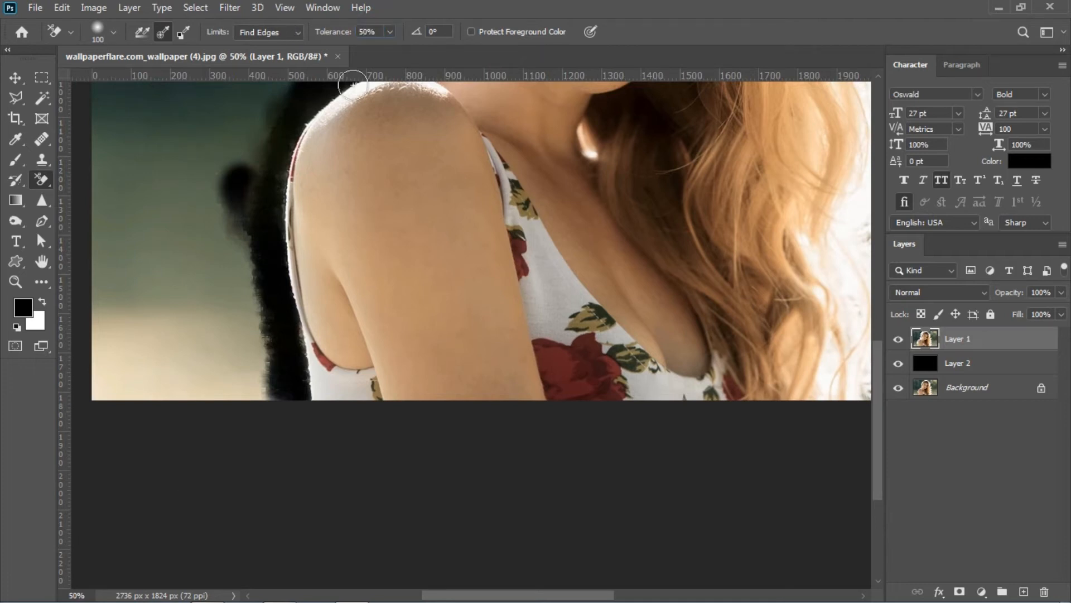
pyautogui.moveTo(442, 280); pyautogui.dragTo(212, 480)
pyautogui.moveTo(320, 216); pyautogui.dragTo(337, 495)
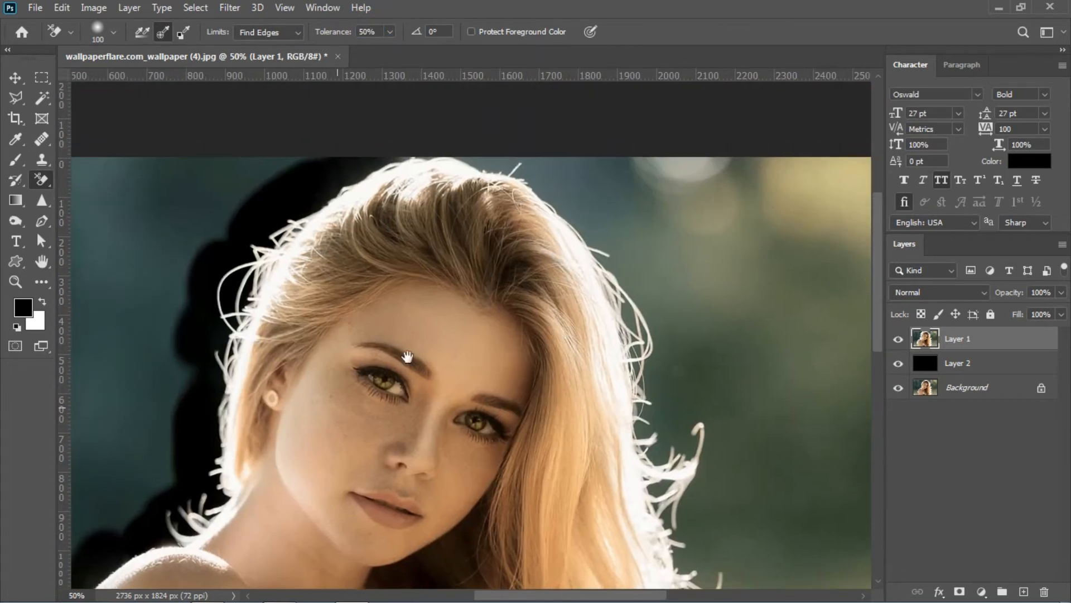
pyautogui.click(479, 157)
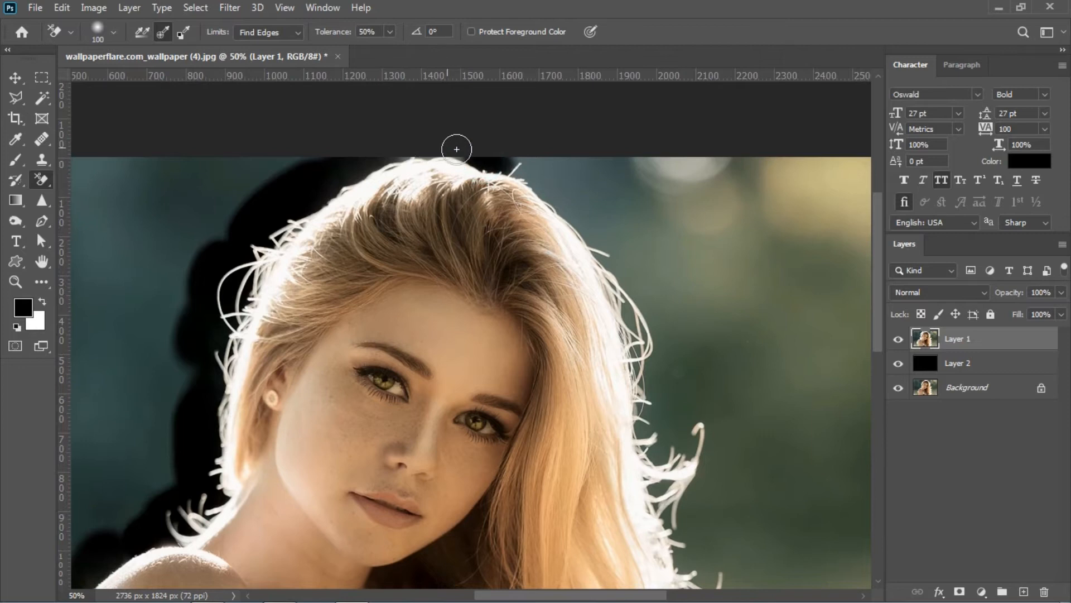
pyautogui.moveTo(511, 166)
pyautogui.mouseDown()
pyautogui.moveTo(555, 206)
pyautogui.moveTo(558, 190)
pyautogui.moveTo(622, 278)
pyautogui.moveTo(650, 339)
pyautogui.moveTo(607, 265)
pyautogui.moveTo(656, 367)
pyautogui.moveTo(628, 358)
pyautogui.moveTo(634, 335)
pyautogui.moveTo(636, 410)
pyautogui.moveTo(639, 359)
pyautogui.moveTo(663, 394)
pyautogui.mouseUp()
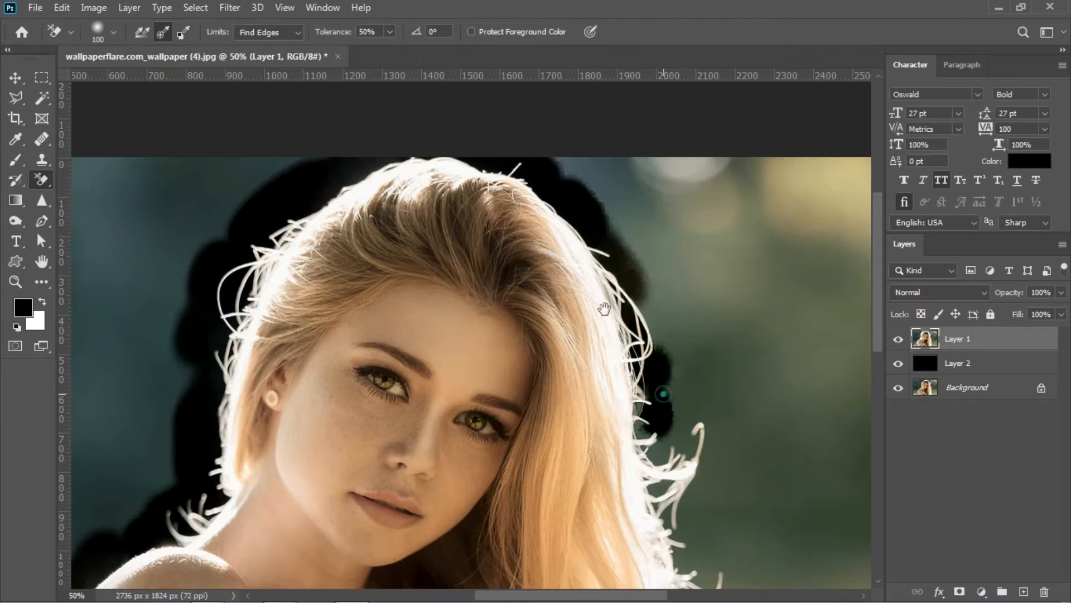
# Step: Try erasing across the open green background right of the hair, and undo the stroke
pyautogui.moveTo(604, 309); pyautogui.dragTo(492, 141)
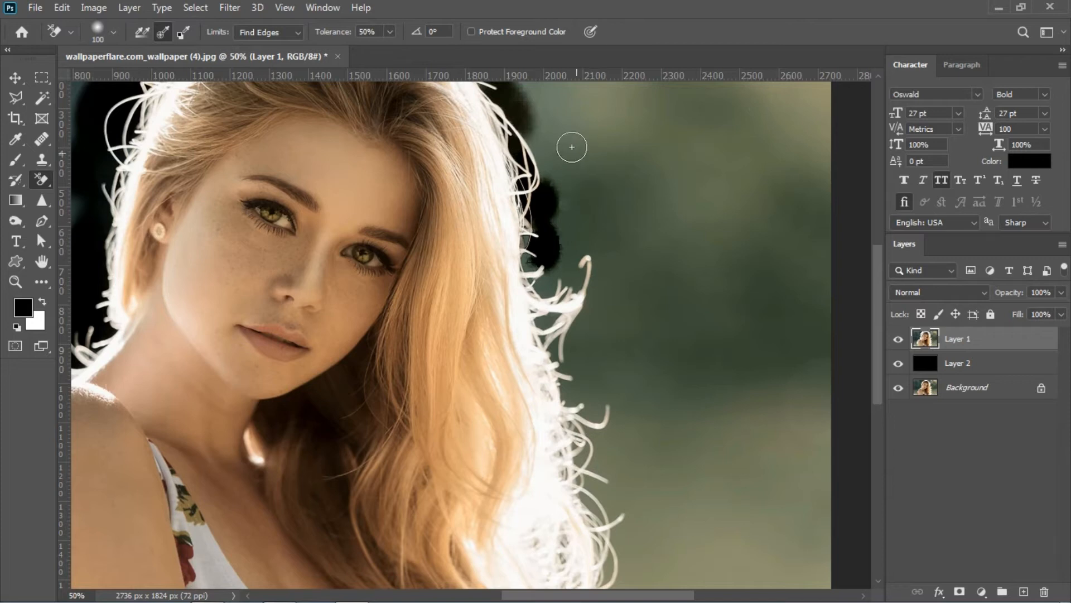
pyautogui.moveTo(519, 130); pyautogui.dragTo(532, 215)
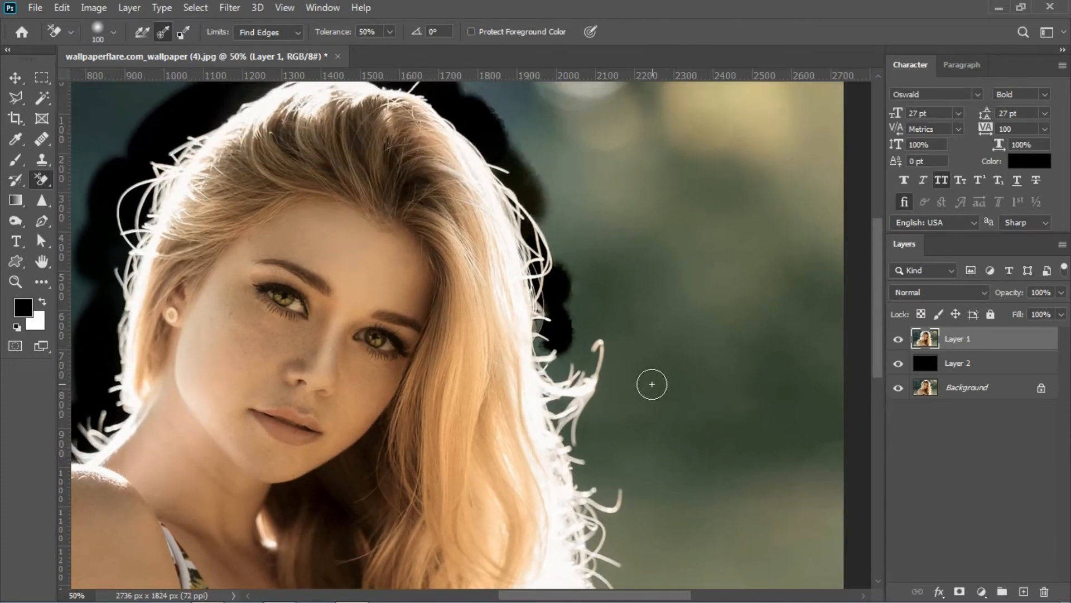
pyautogui.moveTo(656, 384)
pyautogui.mouseDown()
pyautogui.moveTo(626, 353)
pyautogui.moveTo(626, 330)
pyautogui.moveTo(638, 359)
pyautogui.moveTo(714, 416)
pyautogui.moveTo(813, 421)
pyautogui.mouseUp()
pyautogui.hotkey('ctrl', 'z')
# Step: Erase the background around the flyaway strands beside the hair, from eye level down to the curls at chest level
pyautogui.scroll(-2, 605, 332)
pyautogui.moveTo(595, 292)
pyautogui.mouseDown()
pyautogui.moveTo(579, 321)
pyautogui.moveTo(591, 343)
pyautogui.moveTo(586, 323)
pyautogui.moveTo(568, 339)
pyautogui.moveTo(539, 320)
pyautogui.moveTo(539, 338)
pyautogui.moveTo(535, 287)
pyautogui.mouseUp()
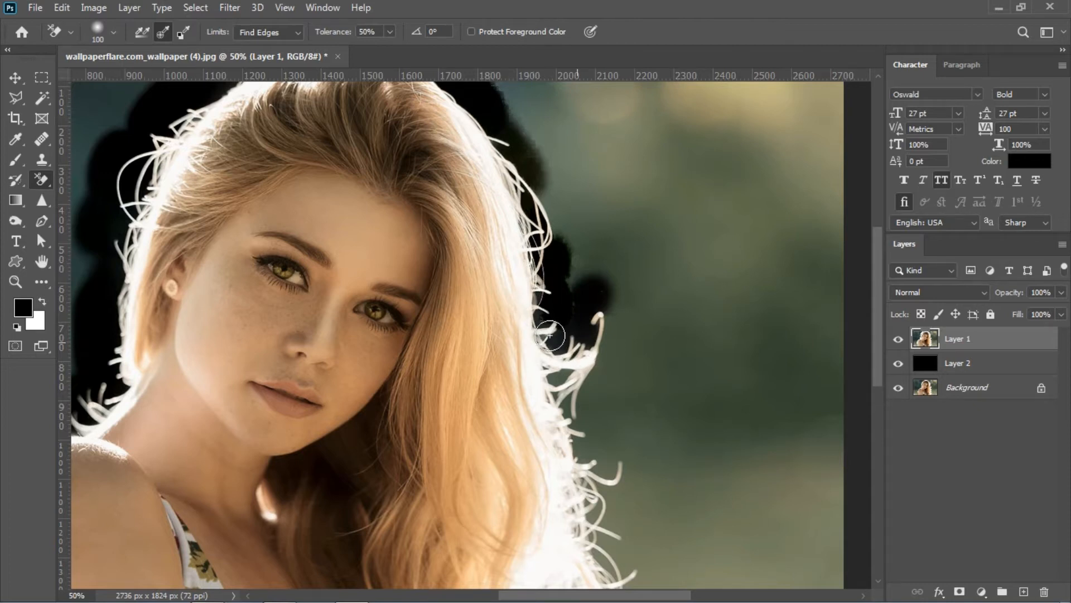
pyautogui.moveTo(602, 355)
pyautogui.mouseDown()
pyautogui.moveTo(596, 321)
pyautogui.moveTo(541, 291)
pyautogui.mouseUp()
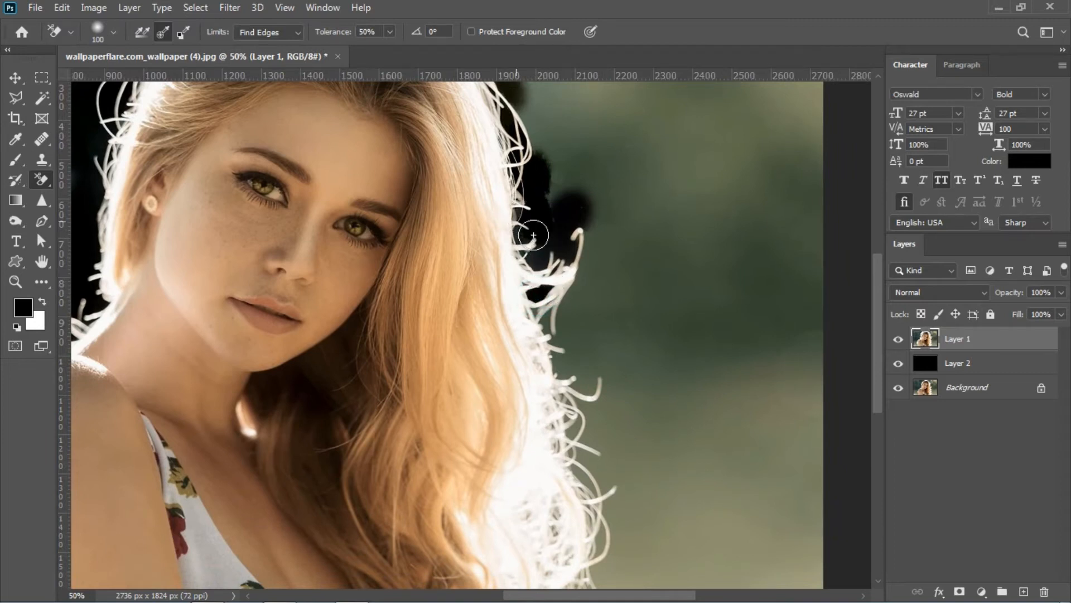
pyautogui.moveTo(564, 351)
pyautogui.mouseDown()
pyautogui.moveTo(543, 284)
pyautogui.moveTo(537, 311)
pyautogui.moveTo(559, 325)
pyautogui.moveTo(582, 430)
pyautogui.moveTo(598, 426)
pyautogui.moveTo(584, 367)
pyautogui.moveTo(579, 447)
pyautogui.moveTo(616, 415)
pyautogui.moveTo(558, 370)
pyautogui.mouseUp()
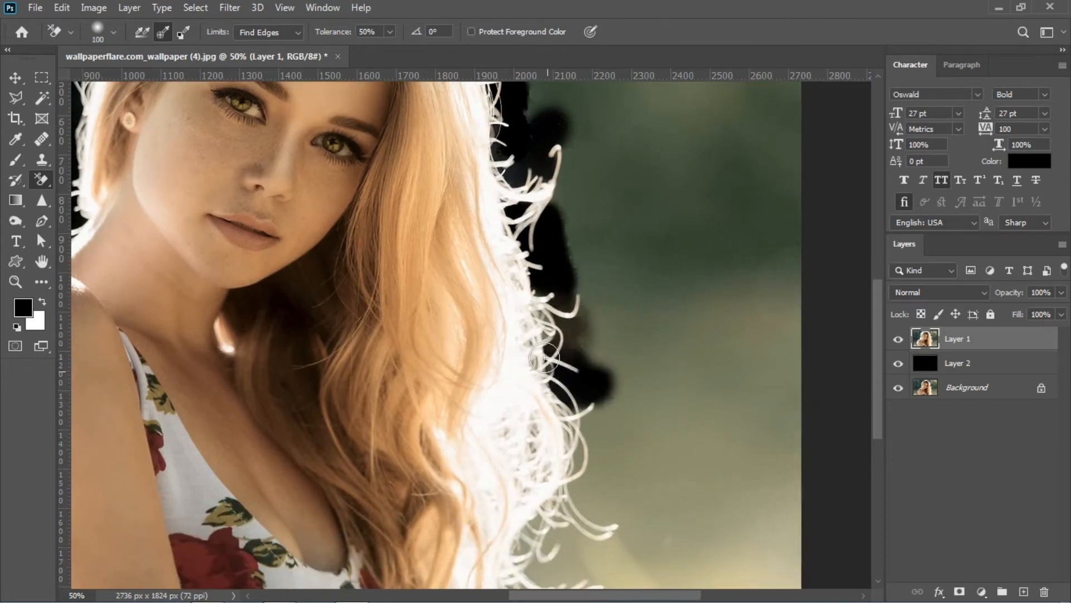
# Step: Try erasing the background around the lowest curls with a 175 px brush at 50% tolerance, and undo the strokes
pyautogui.moveTo(560, 524)
pyautogui.mouseDown()
pyautogui.moveTo(597, 469)
pyautogui.moveTo(587, 370)
pyautogui.moveTo(607, 374)
pyautogui.moveTo(539, 466)
pyautogui.moveTo(536, 424)
pyautogui.moveTo(515, 453)
pyautogui.moveTo(527, 441)
pyautogui.moveTo(536, 463)
pyautogui.moveTo(613, 486)
pyautogui.moveTo(586, 460)
pyautogui.moveTo(536, 446)
pyautogui.moveTo(509, 478)
pyautogui.moveTo(573, 444)
pyautogui.mouseUp()
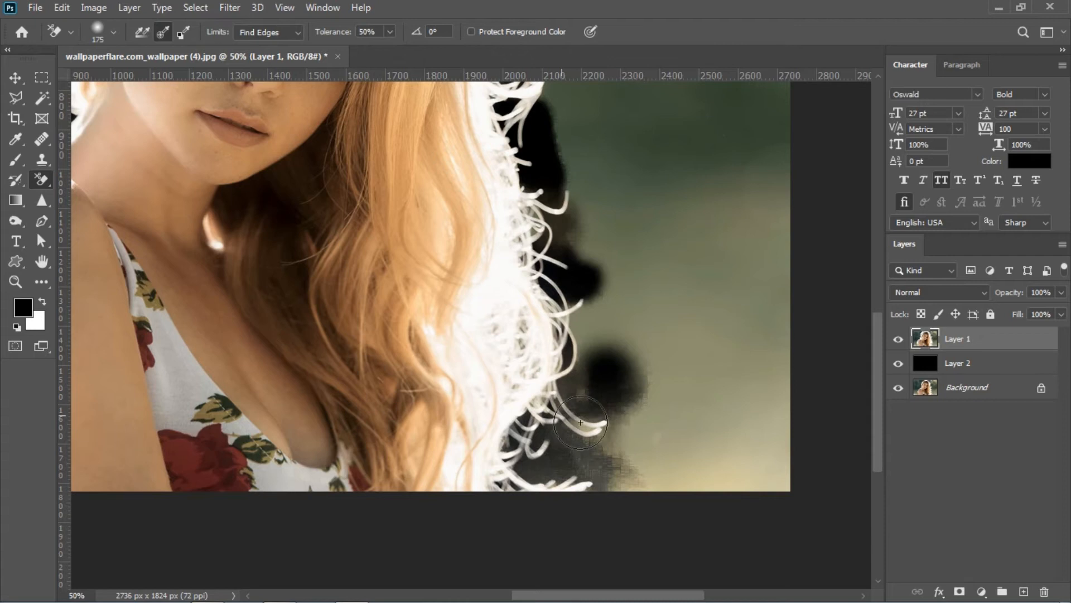
pyautogui.moveTo(550, 409)
pyautogui.mouseDown()
pyautogui.moveTo(589, 390)
pyautogui.moveTo(569, 376)
pyautogui.moveTo(584, 414)
pyautogui.mouseUp()
pyautogui.moveTo(588, 283)
pyautogui.mouseDown()
pyautogui.moveTo(574, 320)
pyautogui.moveTo(610, 398)
pyautogui.mouseUp()
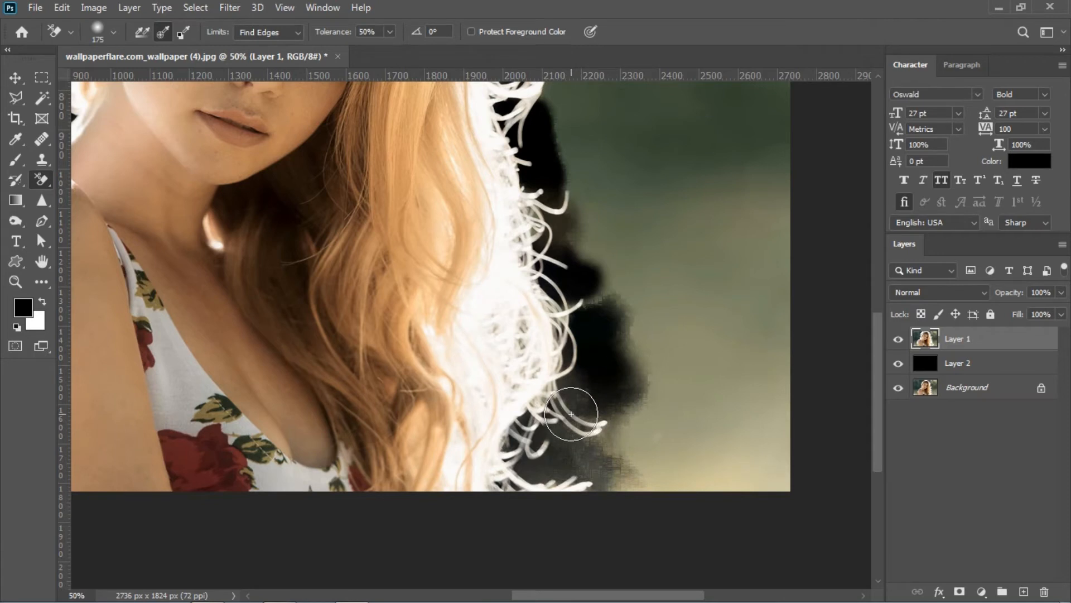
pyautogui.hotkey('ctrl', 'z')
# Step: Set the tolerance to 40% and erase the background around the lowest curls, undoing the last stroke
pyautogui.click(375, 31)
pyautogui.write('40')
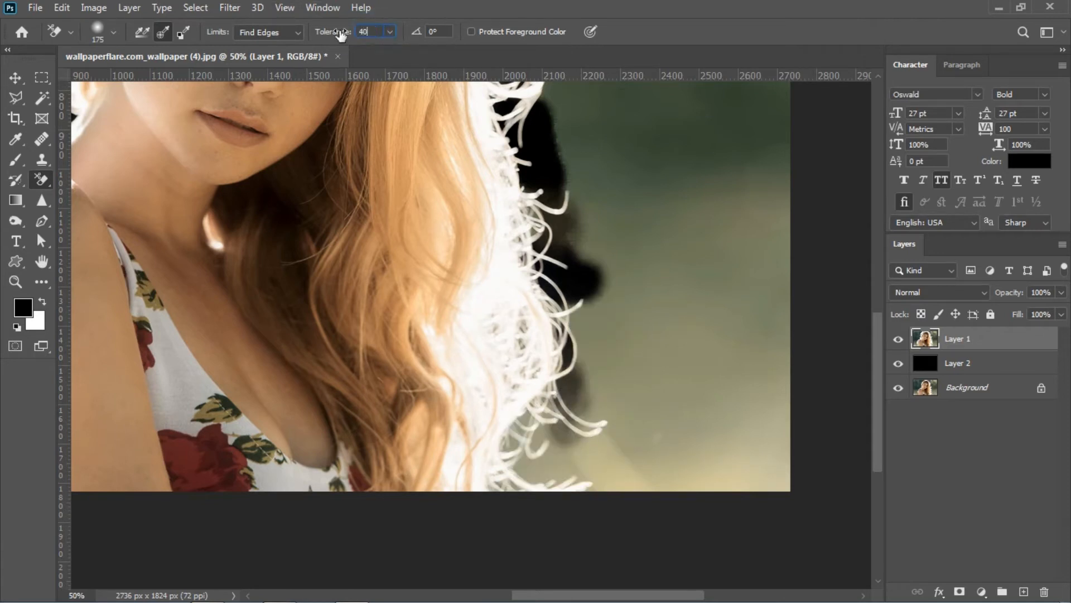
pyautogui.moveTo(597, 398)
pyautogui.mouseDown()
pyautogui.moveTo(581, 401)
pyautogui.moveTo(525, 467)
pyautogui.moveTo(497, 433)
pyautogui.moveTo(517, 486)
pyautogui.moveTo(559, 483)
pyautogui.moveTo(502, 478)
pyautogui.moveTo(538, 488)
pyautogui.moveTo(600, 441)
pyautogui.moveTo(585, 342)
pyautogui.moveTo(570, 391)
pyautogui.moveTo(586, 409)
pyautogui.moveTo(607, 371)
pyautogui.mouseUp()
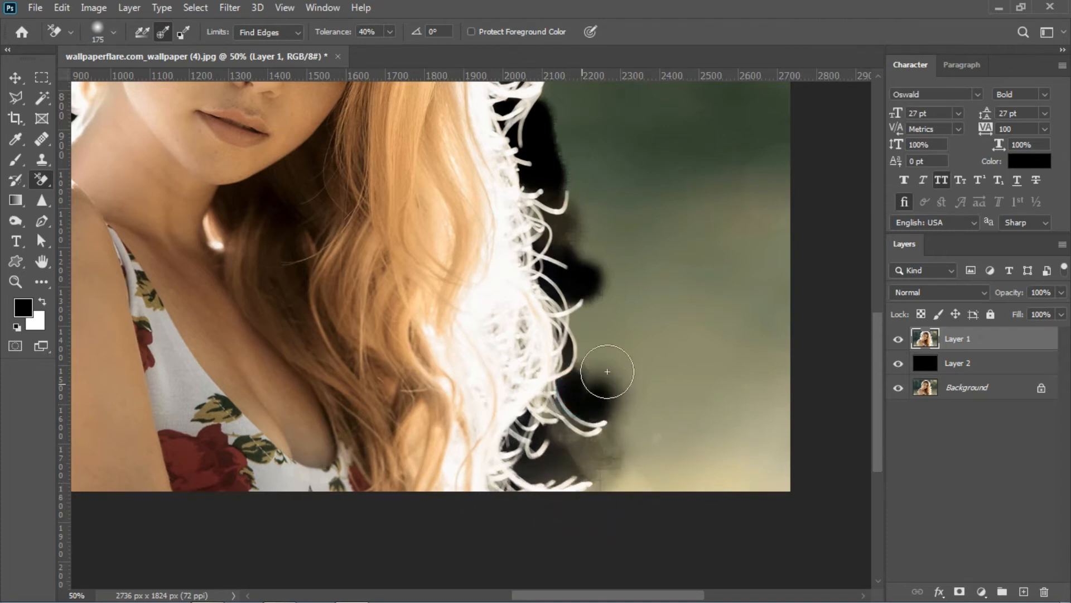
pyautogui.moveTo(557, 430)
pyautogui.mouseDown()
pyautogui.moveTo(600, 466)
pyautogui.moveTo(620, 452)
pyautogui.moveTo(628, 483)
pyautogui.moveTo(602, 475)
pyautogui.moveTo(606, 485)
pyautogui.moveTo(606, 470)
pyautogui.moveTo(584, 458)
pyautogui.moveTo(528, 472)
pyautogui.moveTo(521, 435)
pyautogui.moveTo(573, 375)
pyautogui.moveTo(577, 321)
pyautogui.moveTo(583, 391)
pyautogui.moveTo(626, 365)
pyautogui.mouseUp()
pyautogui.hotkey('ctrl', 'z')
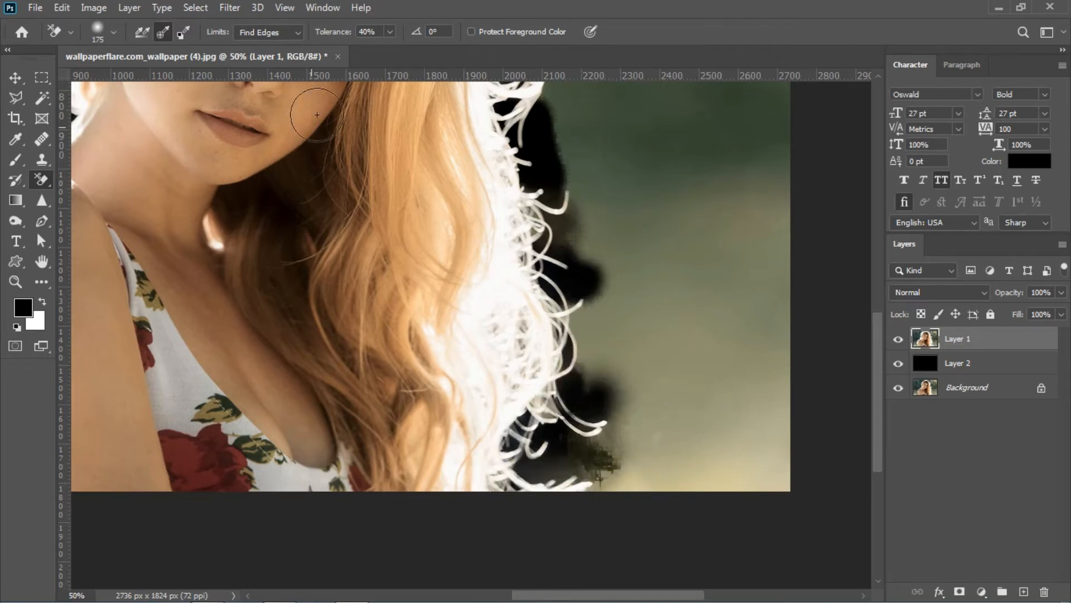
# Step: Set the tolerance to 30% and erase the background between the lowest curls and beside the curls at chest level
pyautogui.write('30')
pyautogui.press('Return')
pyautogui.click(569, 455)
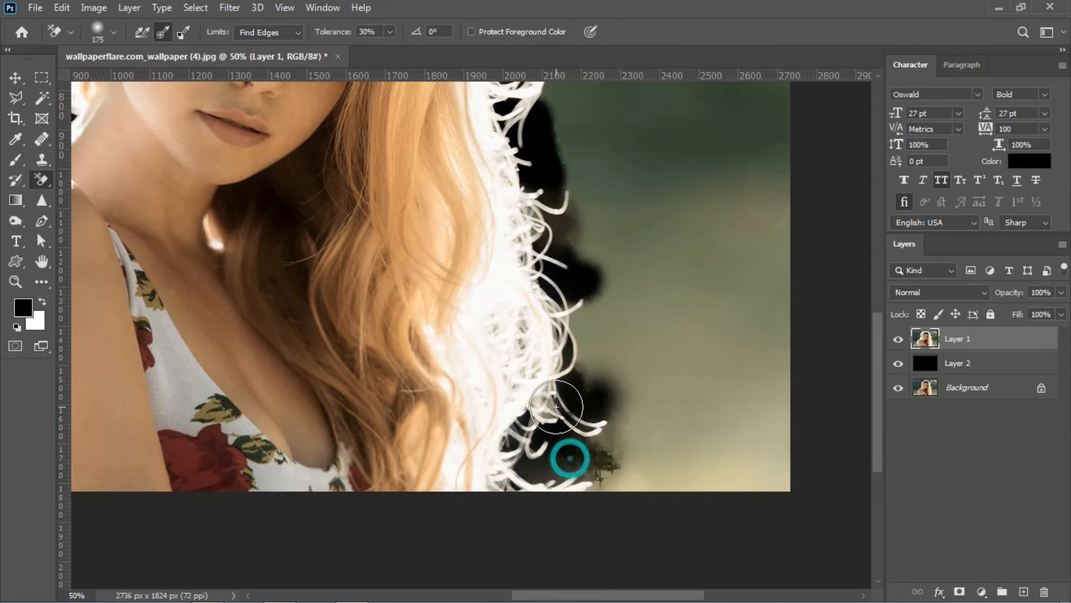
pyautogui.click(551, 409)
pyautogui.moveTo(554, 419)
pyautogui.mouseDown()
pyautogui.moveTo(526, 418)
pyautogui.moveTo(558, 378)
pyautogui.moveTo(533, 323)
pyautogui.moveTo(516, 329)
pyautogui.moveTo(530, 310)
pyautogui.moveTo(514, 332)
pyautogui.moveTo(492, 326)
pyautogui.moveTo(531, 248)
pyautogui.moveTo(529, 258)
pyautogui.moveTo(521, 262)
pyautogui.moveTo(524, 218)
pyautogui.mouseUp()
pyautogui.moveTo(598, 220)
pyautogui.mouseDown()
pyautogui.moveTo(606, 288)
pyautogui.moveTo(578, 301)
pyautogui.moveTo(569, 293)
pyautogui.mouseUp()
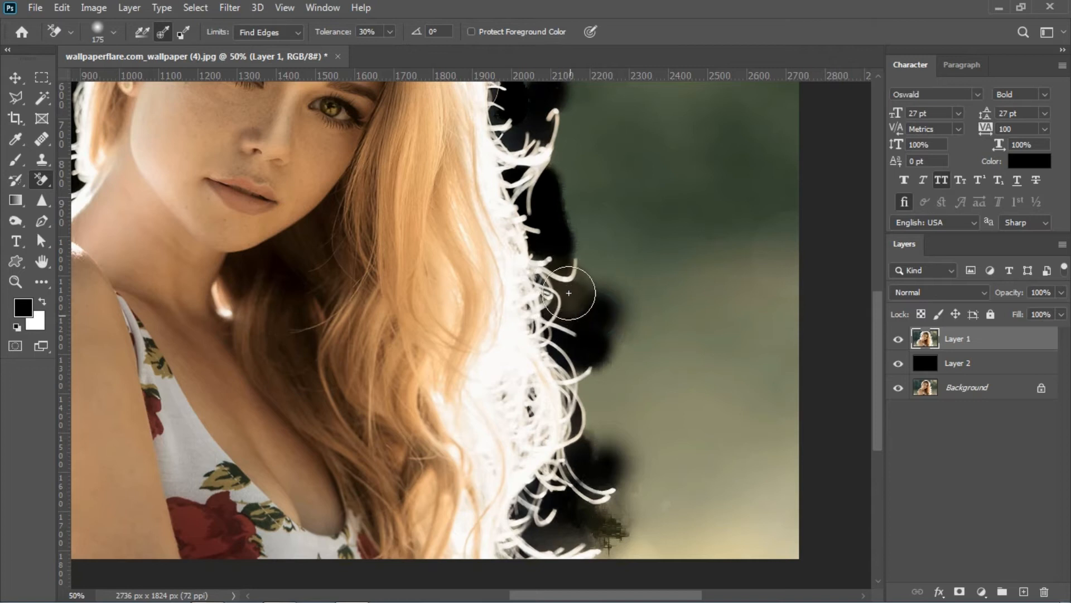
# Step: Set the tolerance to 50% and erase the background between the mid-length curls and below the long flyaway strand
pyautogui.click(381, 34)
pyautogui.moveTo(581, 302)
pyautogui.mouseDown()
pyautogui.moveTo(574, 315)
pyautogui.moveTo(540, 312)
pyautogui.moveTo(545, 304)
pyautogui.mouseUp()
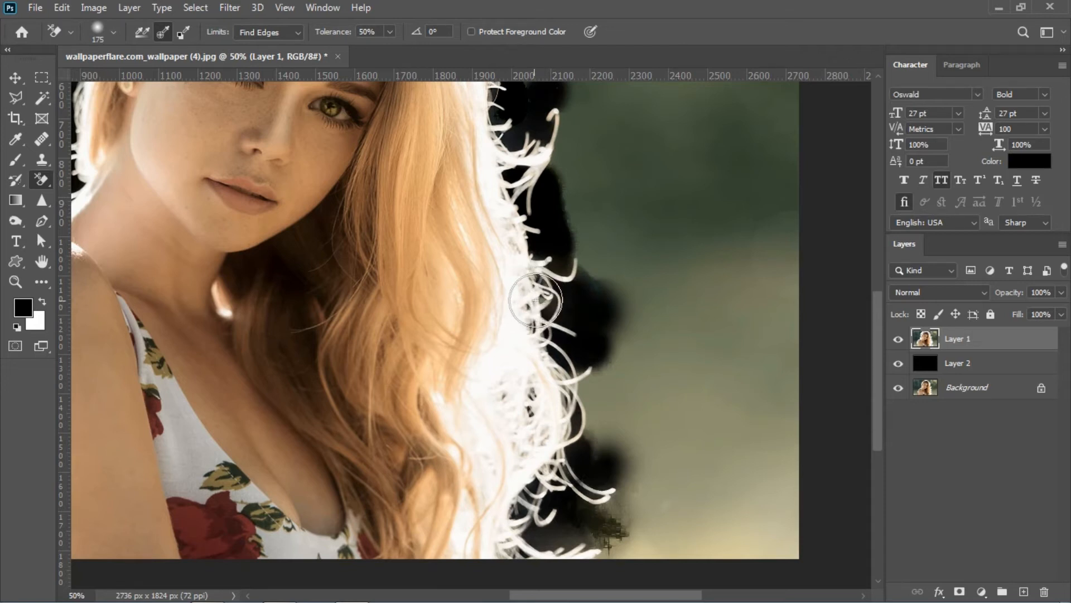
pyautogui.moveTo(566, 167)
pyautogui.mouseDown()
pyautogui.moveTo(578, 241)
pyautogui.moveTo(556, 237)
pyautogui.moveTo(509, 191)
pyautogui.mouseUp()
pyautogui.moveTo(615, 186); pyautogui.dragTo(617, 306)
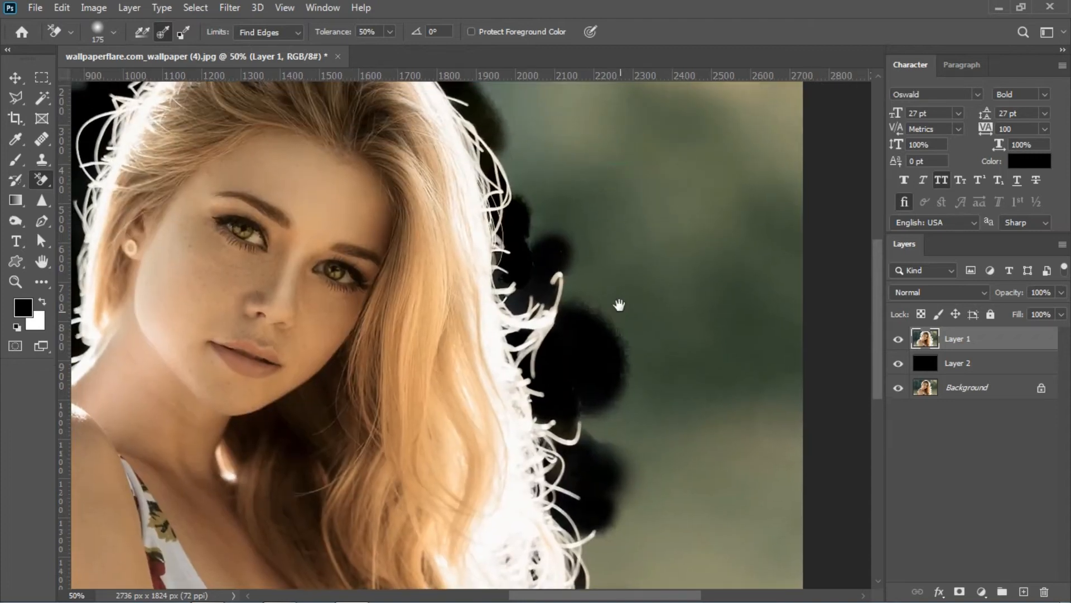
# Step: Inspect the erased edges around the head, shoulder and lower hair, ending with the whole image in view
pyautogui.moveTo(490, 261)
pyautogui.mouseDown()
pyautogui.moveTo(531, 174)
pyautogui.moveTo(481, 195)
pyautogui.moveTo(496, 175)
pyautogui.moveTo(783, 268)
pyautogui.moveTo(792, 246)
pyautogui.mouseUp()
pyautogui.moveTo(541, 112); pyautogui.dragTo(478, 110)
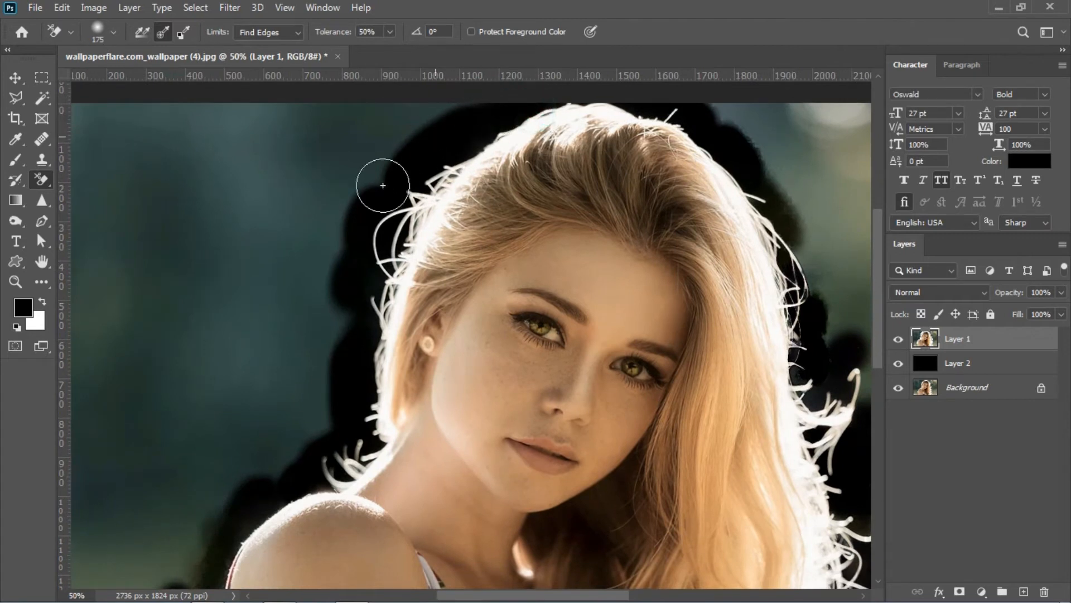
pyautogui.moveTo(542, 409); pyautogui.dragTo(447, 246)
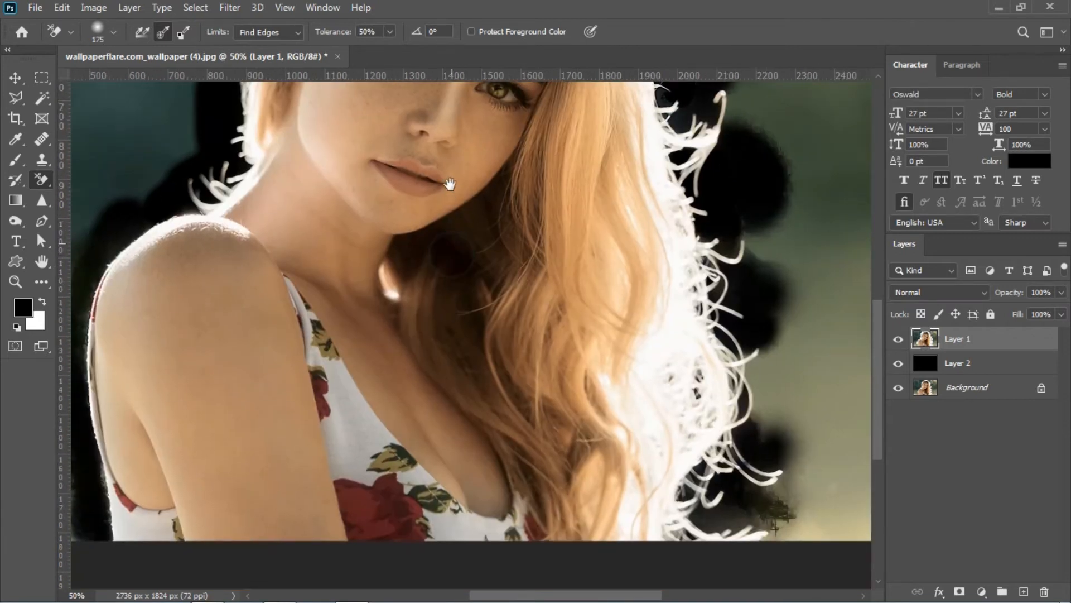
pyautogui.scroll(-3, 526, 335)
pyautogui.moveTo(724, 443)
pyautogui.mouseDown()
pyautogui.moveTo(699, 442)
pyautogui.moveTo(722, 429)
pyautogui.moveTo(776, 429)
pyautogui.moveTo(755, 444)
pyautogui.moveTo(813, 440)
pyautogui.moveTo(748, 483)
pyautogui.moveTo(681, 482)
pyautogui.moveTo(652, 439)
pyautogui.moveTo(688, 445)
pyautogui.moveTo(682, 410)
pyautogui.moveTo(708, 367)
pyautogui.mouseUp()
pyautogui.scroll(3, 323, 502)
pyautogui.hscroll(-5, 323, 497)
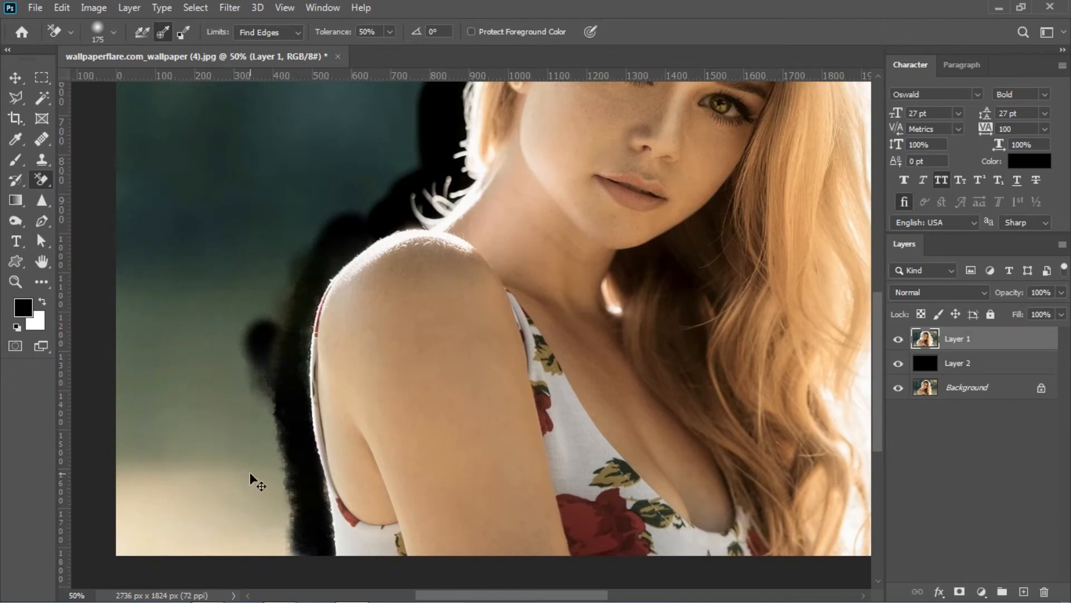
pyautogui.hotkey('ctrl', '0')
# Step: Duplicate the Background layer and move the copy directly below Layer 1
pyautogui.click(15, 78)
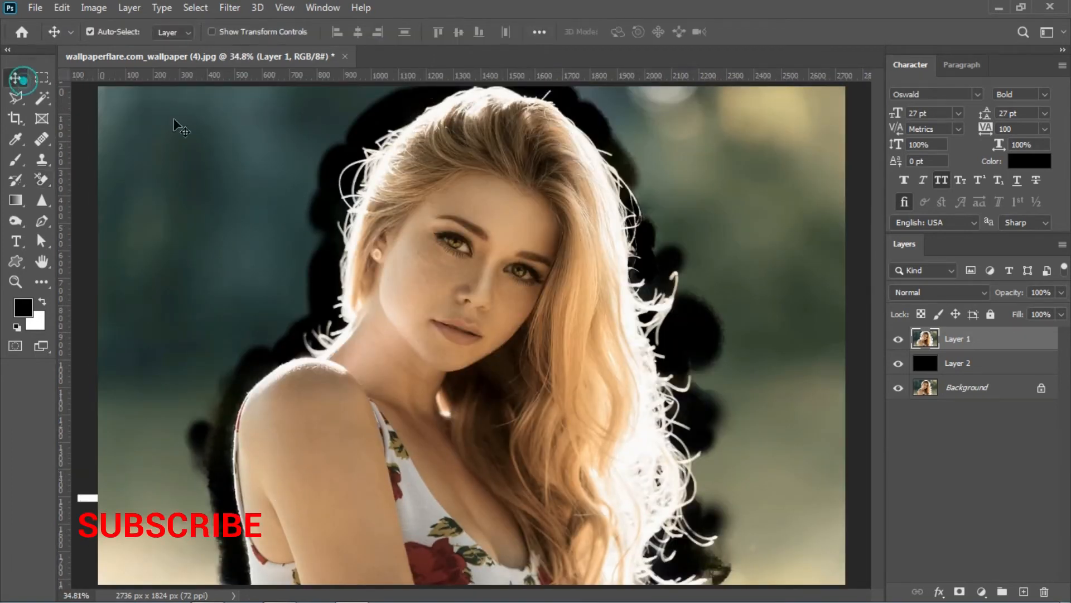
pyautogui.click(1007, 396)
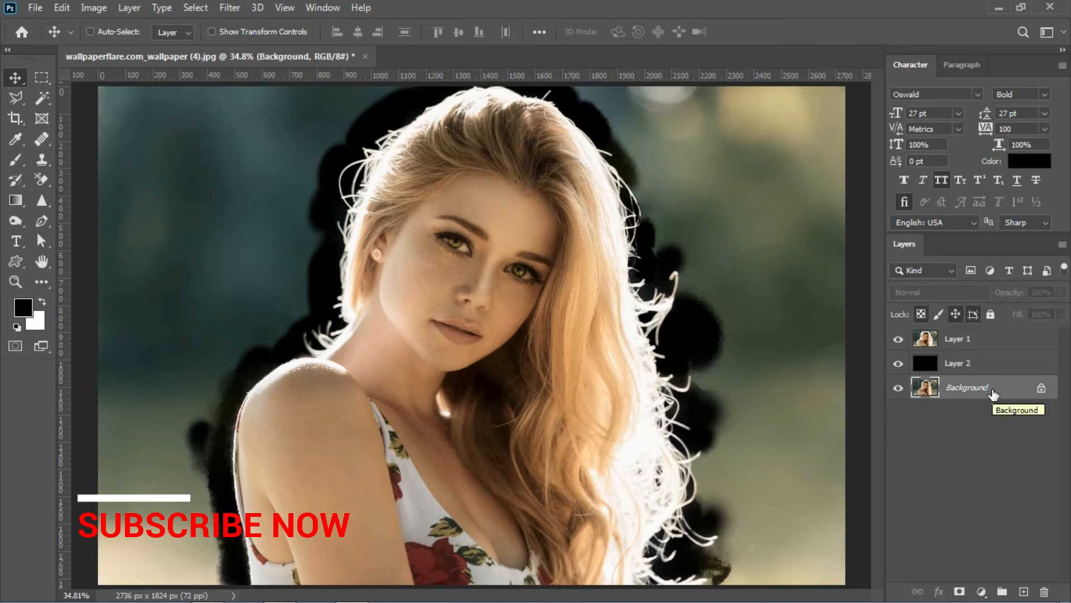
pyautogui.hotkey('ctrl', 'j')
pyautogui.moveTo(997, 394); pyautogui.dragTo(990, 362)
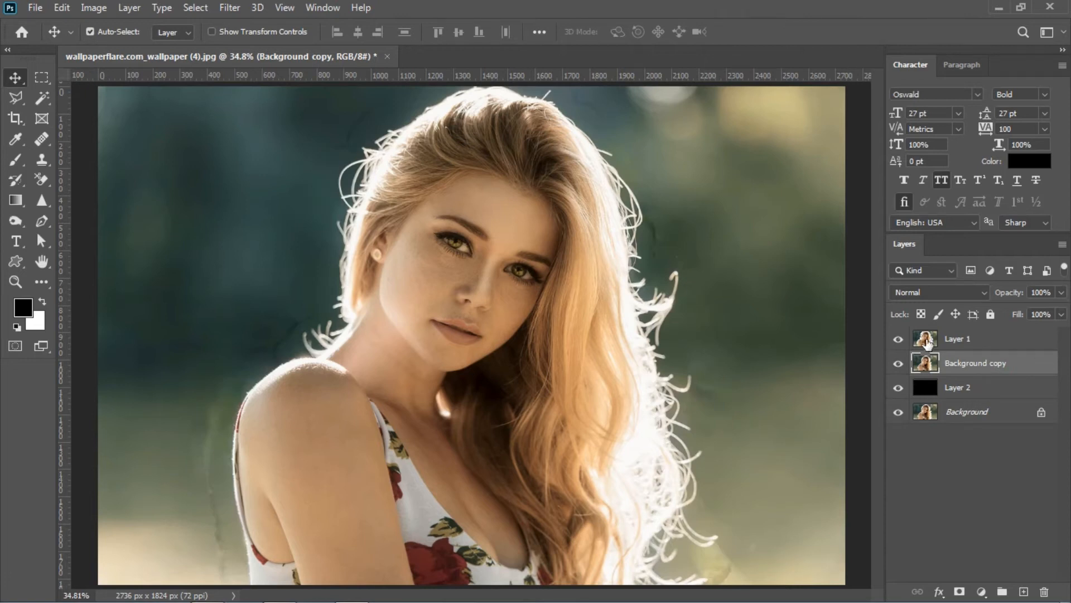
# Step: Load Layer 1's transparency as a selection and add it as a layer mask to the Background copy
pyautogui.click(991, 341)
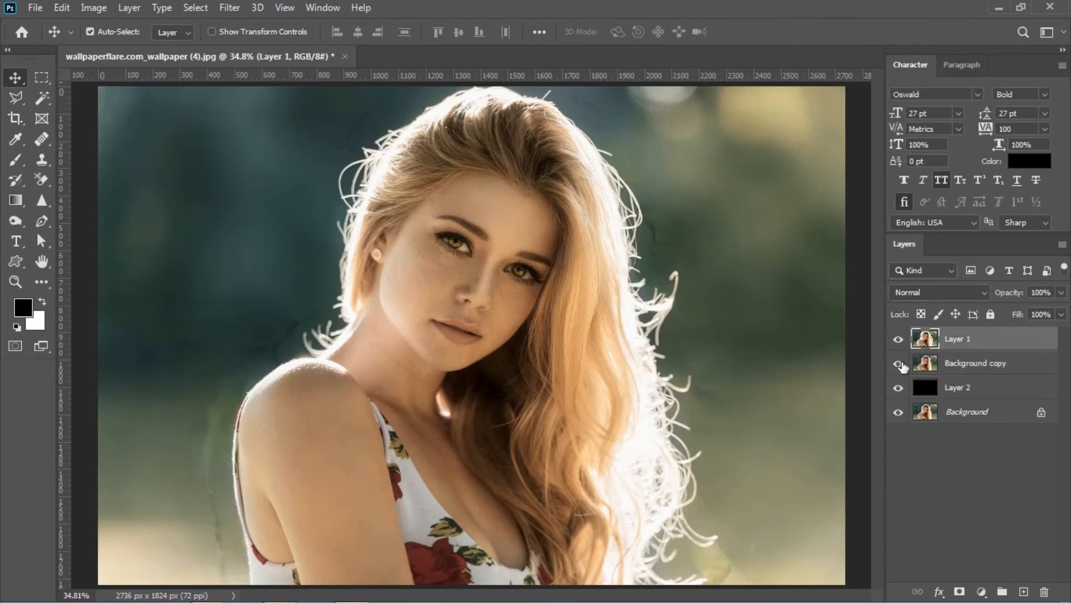
pyautogui.click(898, 363)
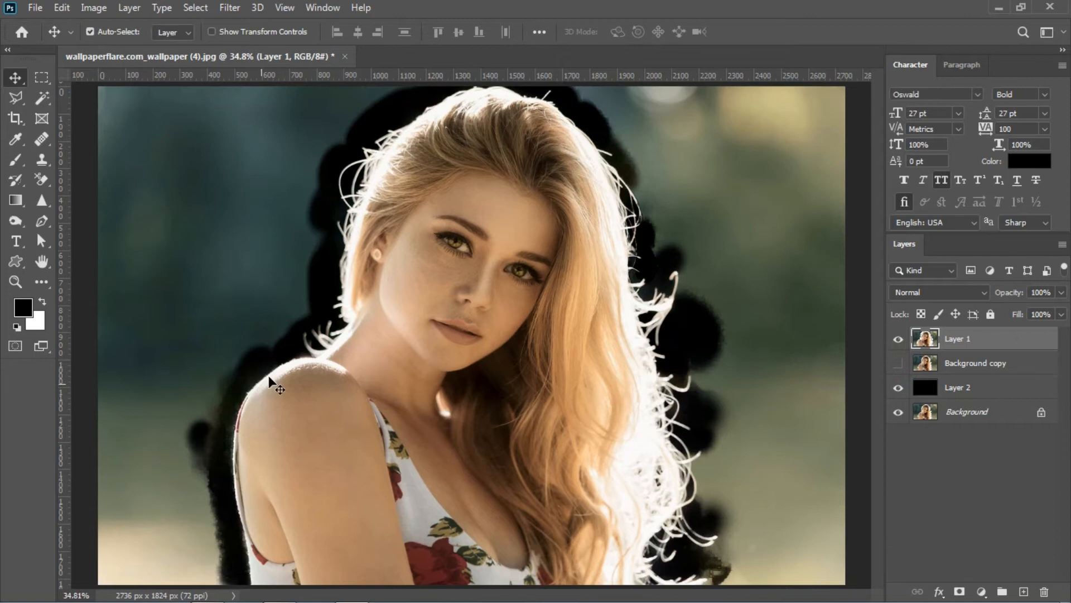
pyautogui.keyDown('ctrl'); pyautogui.click(930, 342); pyautogui.keyUp('ctrl')
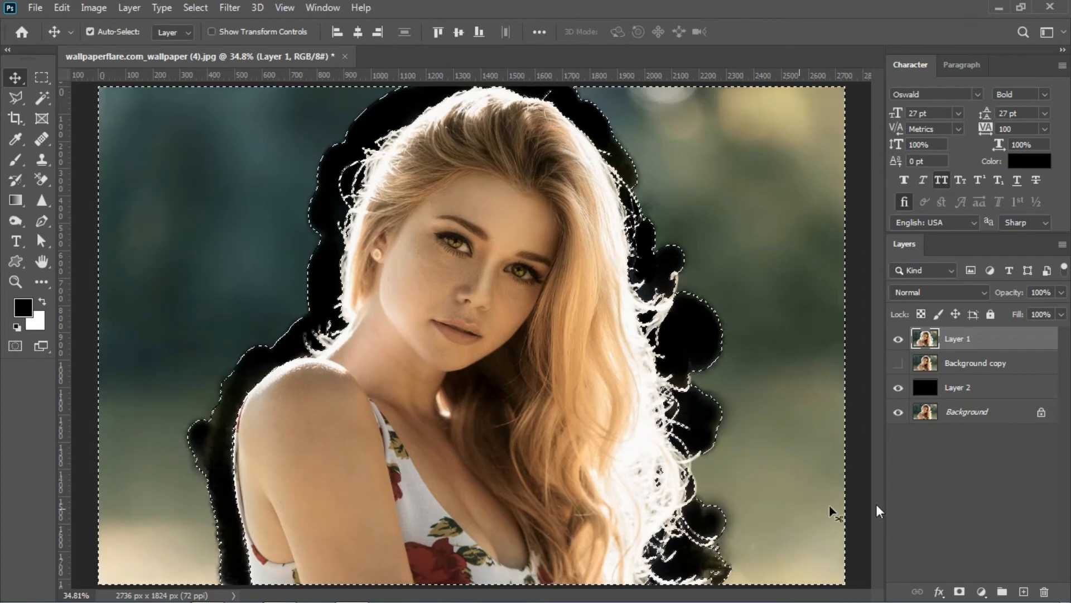
pyautogui.click(1029, 370)
pyautogui.click(898, 363)
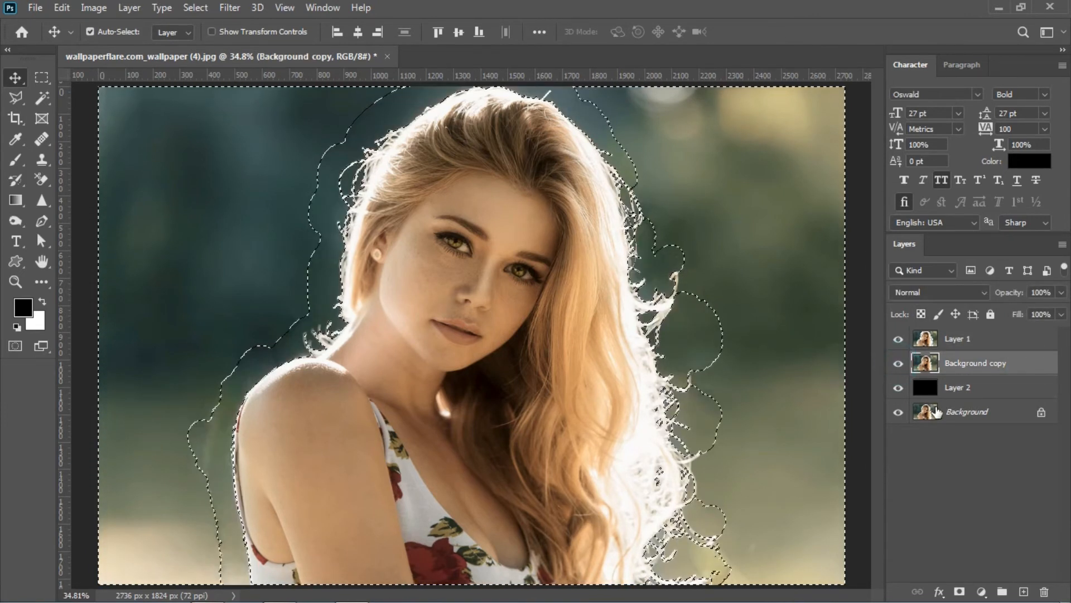
pyautogui.click(959, 593)
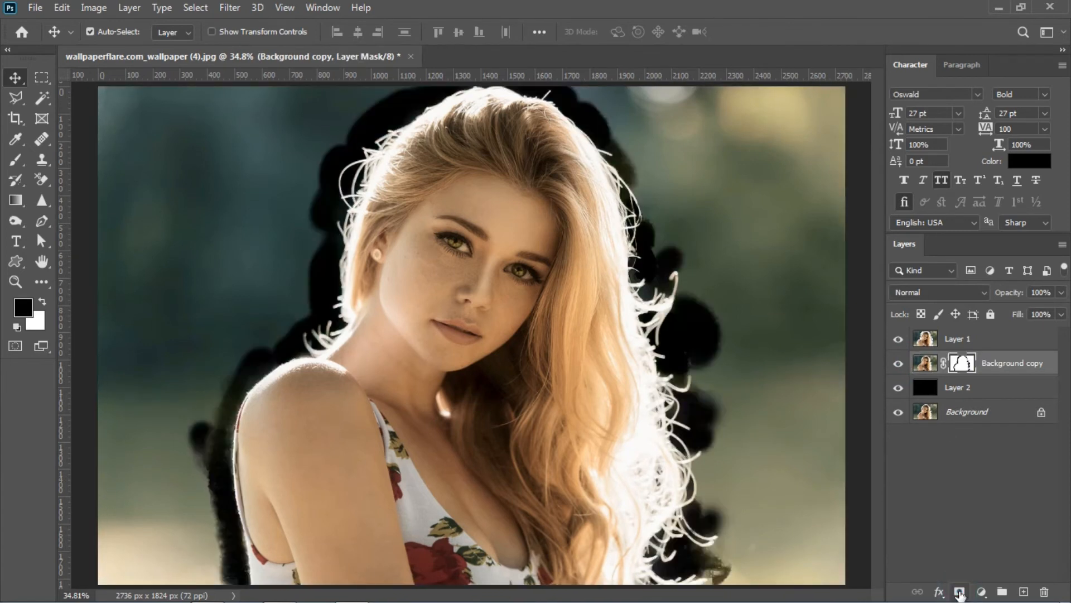
# Step: Delete Layer 1 and display the Background copy's layer mask on its own
pyautogui.click(975, 344)
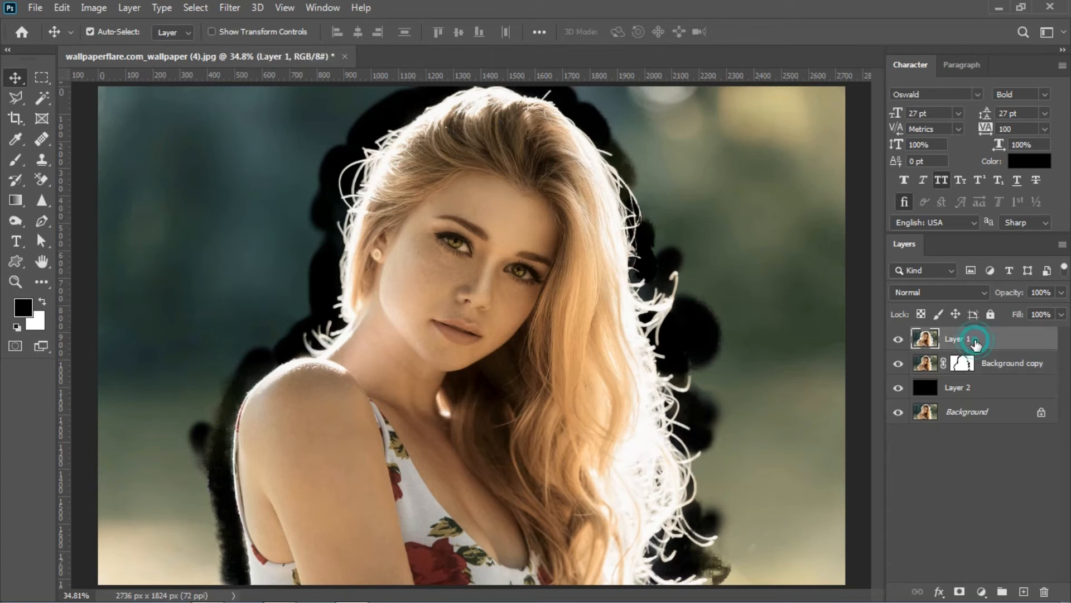
pyautogui.press('Delete')
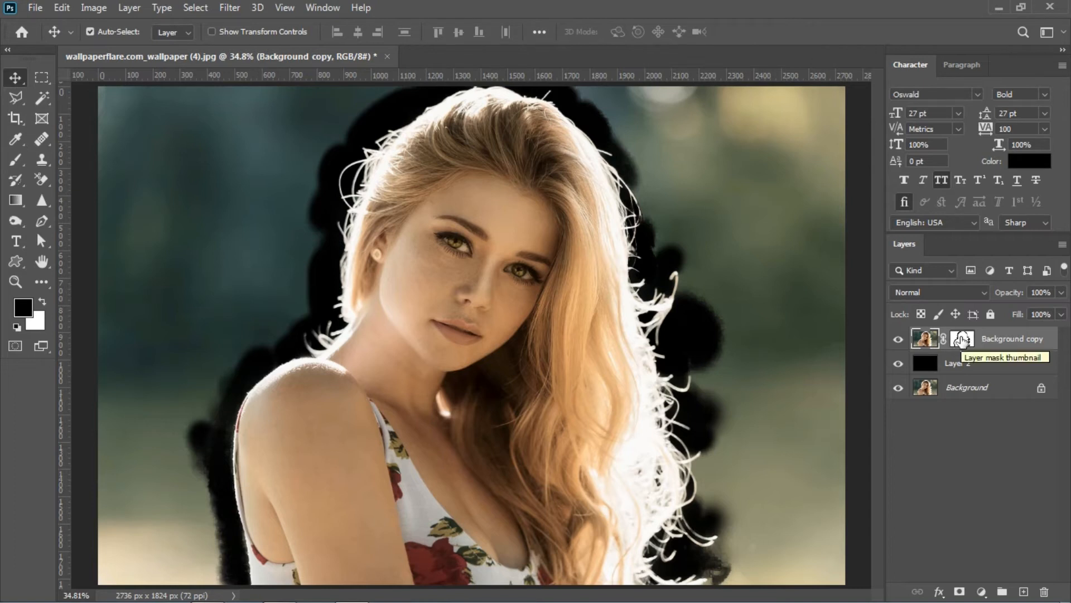
pyautogui.keyDown('alt'); pyautogui.click(961, 341); pyautogui.keyUp('alt')
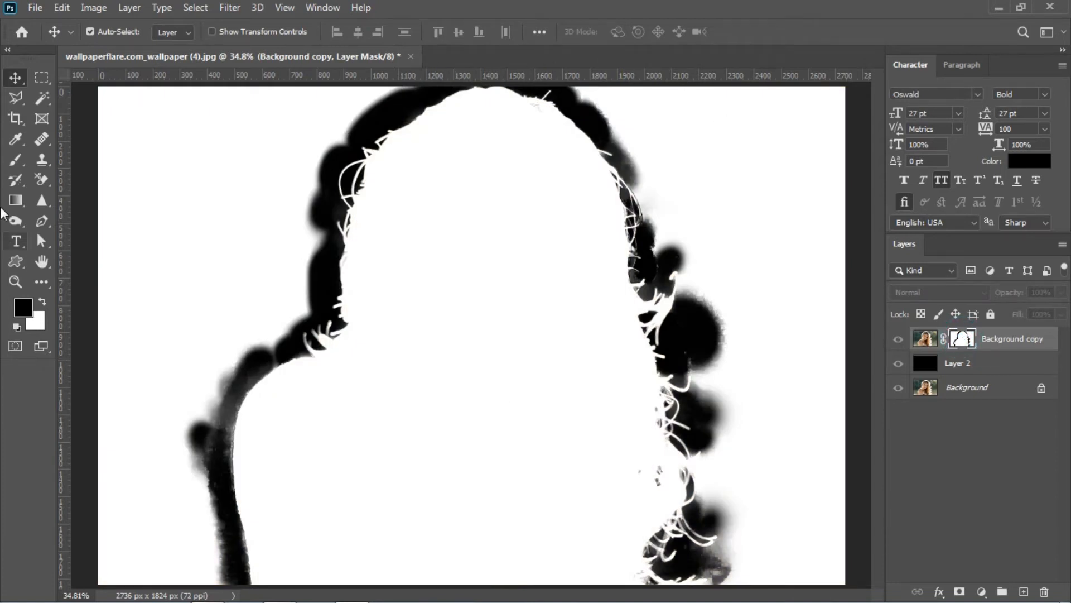
# Step: Paint the mask black with a soft Brush over the background area from the crown down past the outer shoulder
pyautogui.click(21, 155)
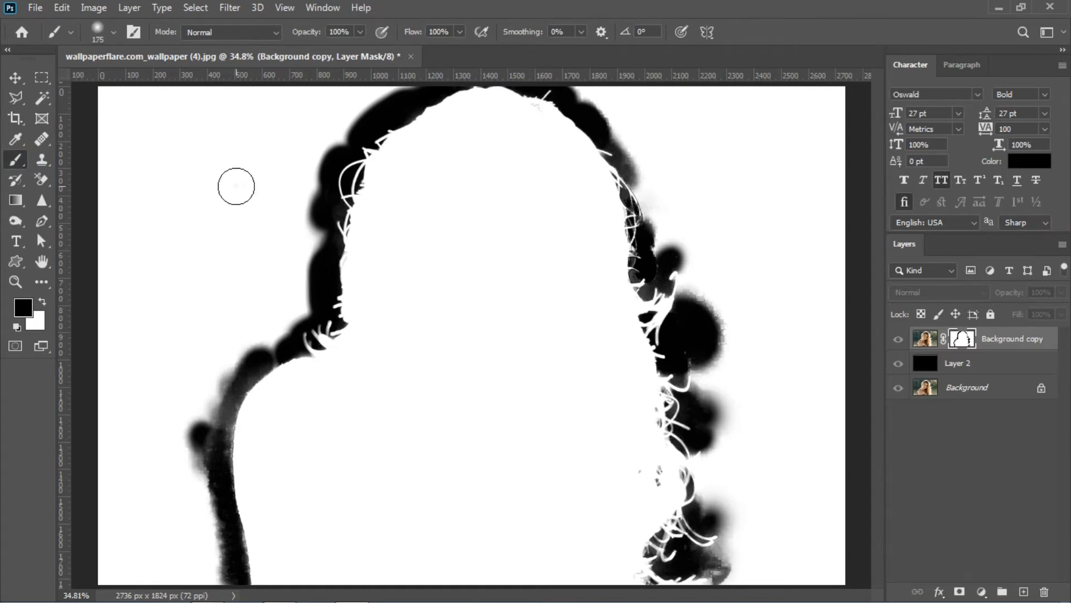
pyautogui.rightClick(235, 186)
pyautogui.doubleClick(346, 366)
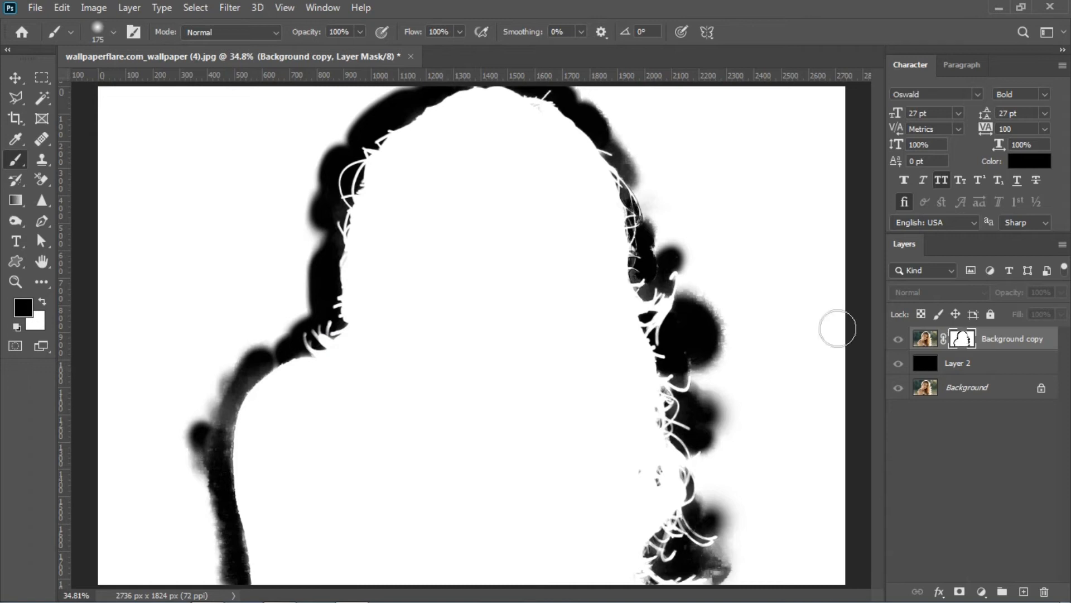
pyautogui.moveTo(284, 182)
pyautogui.mouseDown()
pyautogui.moveTo(251, 264)
pyautogui.moveTo(298, 188)
pyautogui.moveTo(290, 247)
pyautogui.mouseUp()
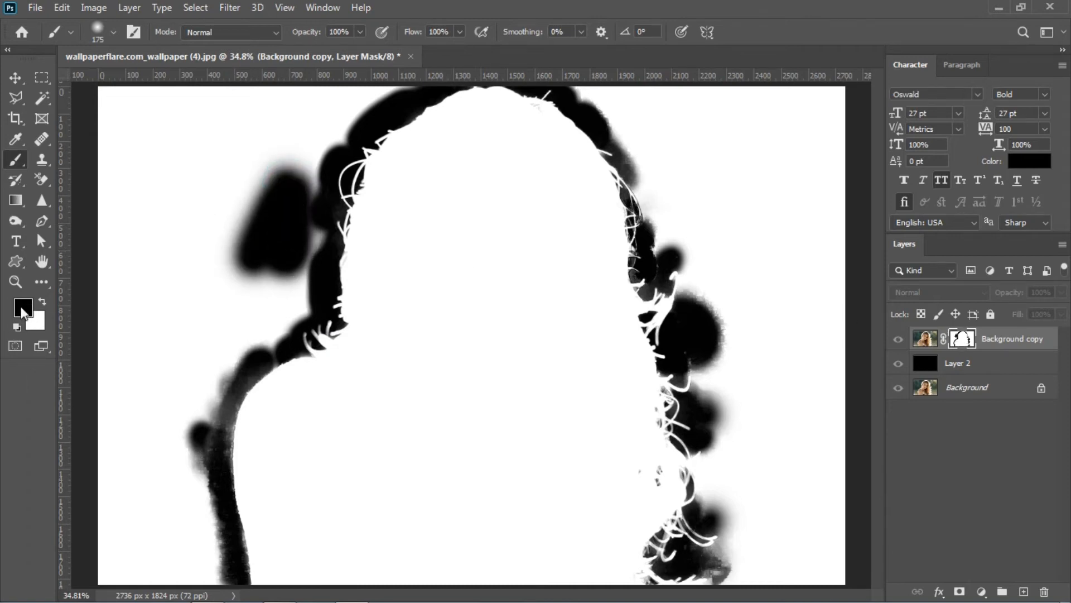
pyautogui.moveTo(255, 209)
pyautogui.mouseDown()
pyautogui.moveTo(272, 229)
pyautogui.moveTo(301, 185)
pyautogui.moveTo(303, 107)
pyautogui.moveTo(298, 116)
pyautogui.moveTo(327, 116)
pyautogui.moveTo(332, 128)
pyautogui.moveTo(268, 125)
pyautogui.moveTo(197, 143)
pyautogui.moveTo(337, 103)
pyautogui.moveTo(130, 90)
pyautogui.moveTo(101, 197)
pyautogui.moveTo(145, 290)
pyautogui.moveTo(139, 280)
pyautogui.moveTo(109, 306)
pyautogui.moveTo(216, 226)
pyautogui.moveTo(268, 300)
pyautogui.moveTo(310, 239)
pyautogui.moveTo(272, 328)
pyautogui.moveTo(301, 303)
pyautogui.moveTo(270, 340)
pyautogui.moveTo(233, 346)
pyautogui.moveTo(226, 321)
pyautogui.moveTo(232, 313)
pyautogui.moveTo(220, 349)
pyautogui.moveTo(226, 326)
pyautogui.moveTo(265, 336)
pyautogui.moveTo(261, 353)
pyautogui.moveTo(204, 341)
pyautogui.moveTo(222, 225)
pyautogui.moveTo(202, 175)
pyautogui.moveTo(158, 359)
pyautogui.moveTo(111, 333)
pyautogui.moveTo(112, 315)
pyautogui.moveTo(176, 304)
pyautogui.moveTo(130, 376)
pyautogui.moveTo(127, 432)
pyautogui.moveTo(111, 470)
pyautogui.moveTo(136, 367)
pyautogui.moveTo(171, 388)
pyautogui.moveTo(186, 466)
pyautogui.mouseUp()
pyautogui.press(']')
pyautogui.click(323, 110)
pyautogui.press('[')
pyautogui.press('[')
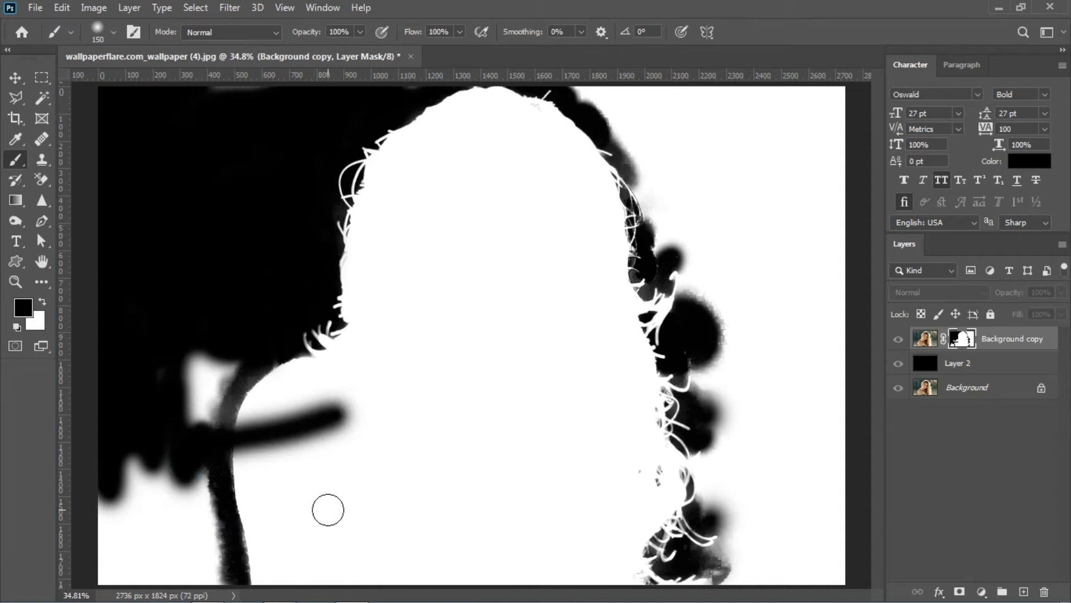
# Step: Try painting white over the stray black stroke across the shoulder, and undo the last strokes
pyautogui.press('x')
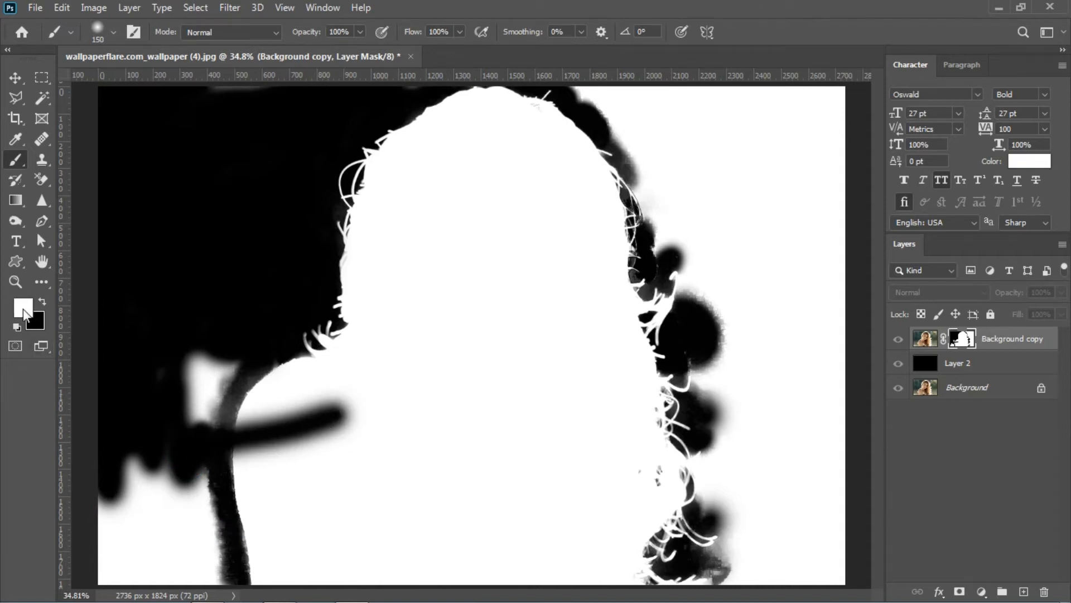
pyautogui.moveTo(344, 428)
pyautogui.mouseDown()
pyautogui.moveTo(313, 426)
pyautogui.moveTo(356, 382)
pyautogui.moveTo(300, 387)
pyautogui.moveTo(249, 440)
pyautogui.moveTo(250, 456)
pyautogui.mouseUp()
pyautogui.hotkey('ctrl', 'z')
pyautogui.hotkey('ctrl', 'z')
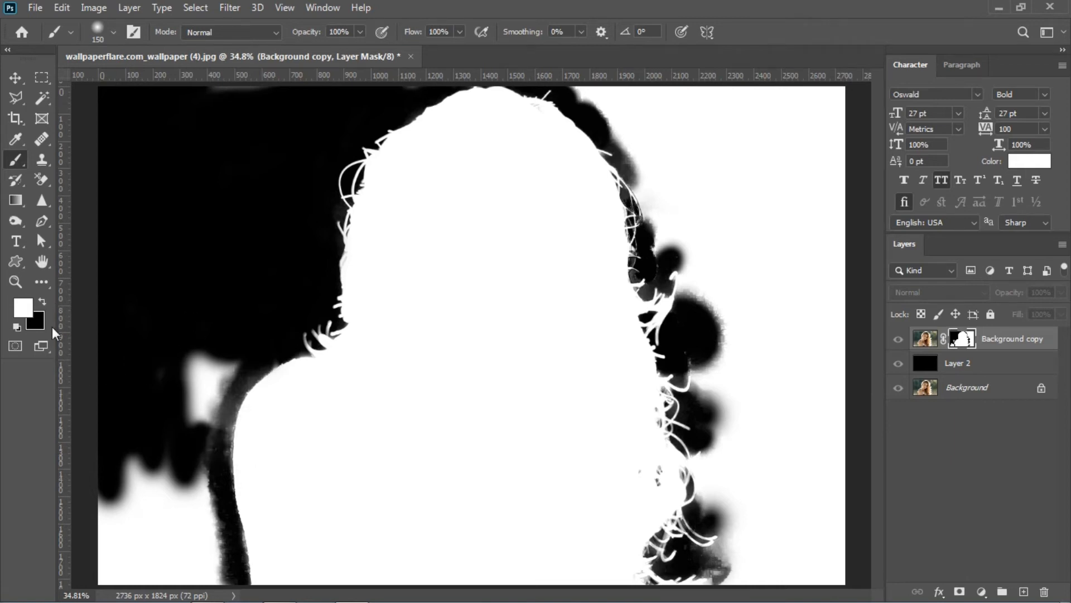
# Step: Paint the mask black over the remaining white background beside the shoulder and arm, down to the image's lower edge
pyautogui.press('x')
pyautogui.moveTo(174, 327)
pyautogui.mouseDown()
pyautogui.moveTo(222, 360)
pyautogui.moveTo(232, 349)
pyautogui.moveTo(195, 412)
pyautogui.moveTo(212, 343)
pyautogui.moveTo(194, 371)
pyautogui.moveTo(200, 399)
pyautogui.moveTo(220, 366)
pyautogui.moveTo(206, 518)
pyautogui.moveTo(192, 444)
pyautogui.moveTo(211, 595)
pyautogui.moveTo(189, 530)
pyautogui.moveTo(193, 579)
pyautogui.mouseUp()
pyautogui.press(']')
pyautogui.moveTo(173, 478); pyautogui.dragTo(202, 564)
pyautogui.press('[')
pyautogui.moveTo(200, 524)
pyautogui.mouseDown()
pyautogui.moveTo(207, 571)
pyautogui.moveTo(149, 530)
pyautogui.moveTo(98, 574)
pyautogui.moveTo(114, 531)
pyautogui.moveTo(162, 574)
pyautogui.moveTo(128, 594)
pyautogui.mouseUp()
# Step: Reduce the brush to 125 px and clean up the mask in black along the shoulder's outer edge
pyautogui.press('[')
pyautogui.press('[')
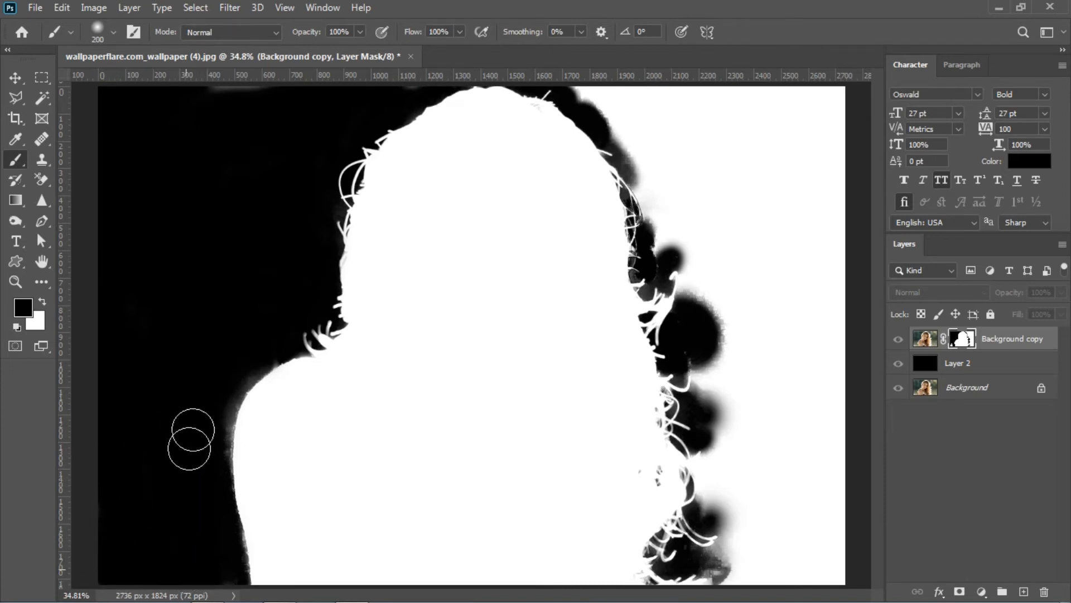
pyautogui.moveTo(263, 355); pyautogui.dragTo(241, 372)
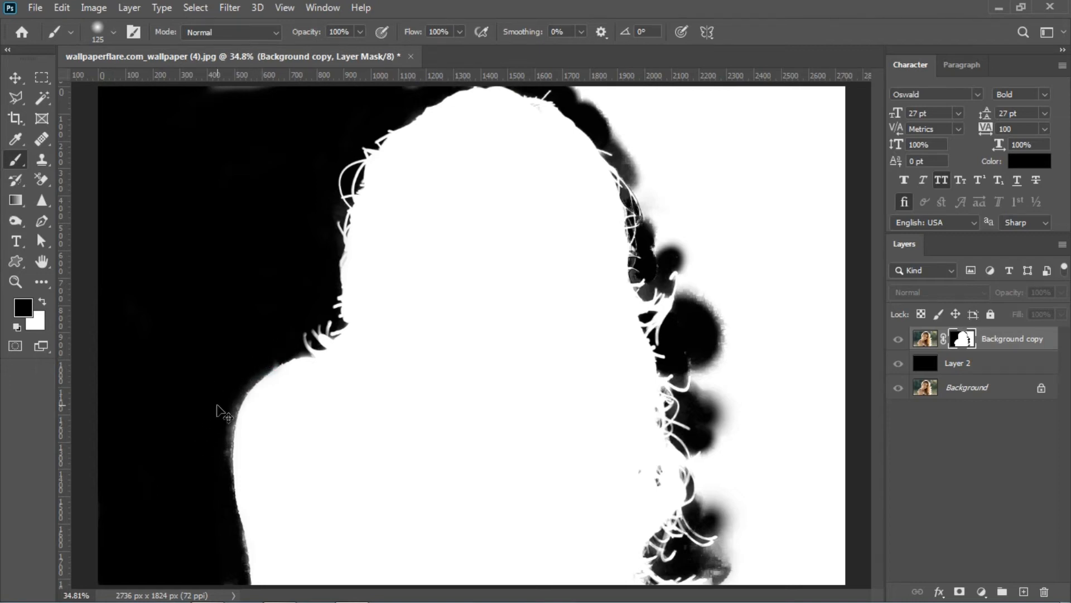
pyautogui.hotkey('ctrl', '+')
pyautogui.moveTo(192, 418); pyautogui.dragTo(283, 363)
pyautogui.moveTo(249, 321); pyautogui.dragTo(195, 399)
pyautogui.moveTo(335, 358)
pyautogui.mouseDown()
pyautogui.moveTo(256, 406)
pyautogui.moveTo(140, 437)
pyautogui.mouseUp()
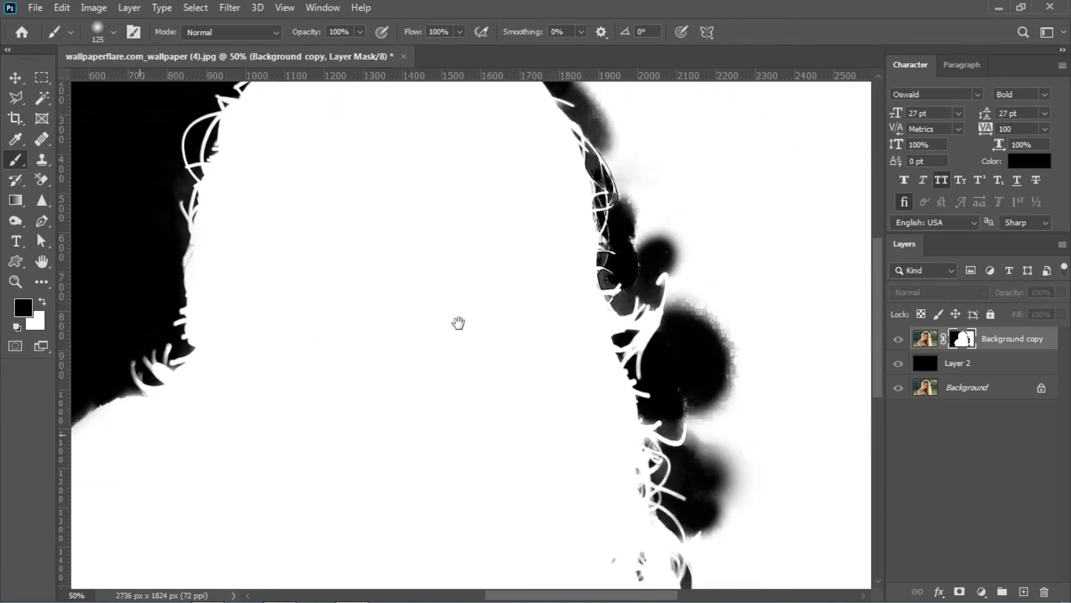
# Step: Enlarge the brush and paint the layer mask black over the large white background area beside the long hair
pyautogui.moveTo(458, 322); pyautogui.dragTo(234, 376)
pyautogui.hotkey('ctrl', '-')
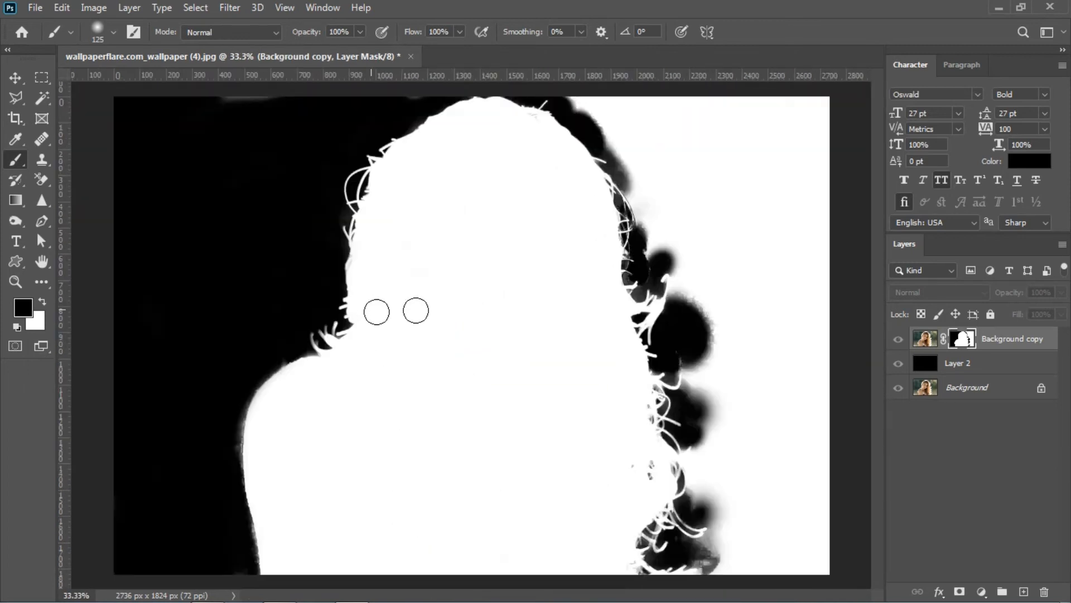
pyautogui.press(']')
pyautogui.press(']')
pyautogui.press(']')
pyautogui.press(']')
pyautogui.moveTo(792, 312)
pyautogui.mouseDown()
pyautogui.moveTo(802, 103)
pyautogui.moveTo(595, 99)
pyautogui.moveTo(595, 112)
pyautogui.moveTo(689, 135)
pyautogui.moveTo(781, 249)
pyautogui.moveTo(823, 211)
pyautogui.moveTo(753, 469)
pyautogui.moveTo(743, 567)
pyautogui.moveTo(731, 232)
pyautogui.moveTo(715, 137)
pyautogui.moveTo(753, 182)
pyautogui.moveTo(627, 143)
pyautogui.moveTo(738, 325)
pyautogui.mouseUp()
# Step: Reduce the brush to 125 px and paint the mask black close along the lower curls, down to the image's lower edge
pyautogui.press('[')
pyautogui.press('[')
pyautogui.press('[')
pyautogui.press('[')
pyautogui.press('[')
pyautogui.press(']')
pyautogui.press(']')
pyautogui.press(']')
pyautogui.hotkey('ctrl', '+')
pyautogui.moveTo(618, 327); pyautogui.dragTo(358, 452)
pyautogui.moveTo(482, 220); pyautogui.dragTo(589, 457)
pyautogui.press('[')
pyautogui.moveTo(550, 362)
pyautogui.mouseDown()
pyautogui.moveTo(566, 463)
pyautogui.moveTo(544, 441)
pyautogui.mouseUp()
pyautogui.moveTo(543, 460); pyautogui.dragTo(548, 352)
pyautogui.moveTo(591, 554)
pyautogui.mouseDown()
pyautogui.moveTo(582, 442)
pyautogui.moveTo(584, 579)
pyautogui.moveTo(565, 521)
pyautogui.moveTo(569, 574)
pyautogui.mouseUp()
# Step: Paint the mask black along the upper part of the long hair, using a 60 px brush around the protruding curled strand
pyautogui.moveTo(569, 511); pyautogui.dragTo(576, 359)
pyautogui.moveTo(581, 424)
pyautogui.mouseDown()
pyautogui.moveTo(559, 452)
pyautogui.moveTo(601, 489)
pyautogui.moveTo(592, 534)
pyautogui.moveTo(595, 458)
pyautogui.moveTo(603, 513)
pyautogui.moveTo(568, 377)
pyautogui.moveTo(568, 240)
pyautogui.moveTo(555, 281)
pyautogui.mouseUp()
pyautogui.moveTo(562, 265); pyautogui.dragTo(583, 400)
pyautogui.moveTo(558, 251)
pyautogui.mouseDown()
pyautogui.moveTo(567, 278)
pyautogui.moveTo(556, 253)
pyautogui.mouseUp()
pyautogui.moveTo(571, 208); pyautogui.dragTo(604, 337)
pyautogui.moveTo(549, 290)
pyautogui.mouseDown()
pyautogui.moveTo(558, 335)
pyautogui.moveTo(522, 232)
pyautogui.mouseUp()
pyautogui.moveTo(577, 345); pyautogui.dragTo(617, 310)
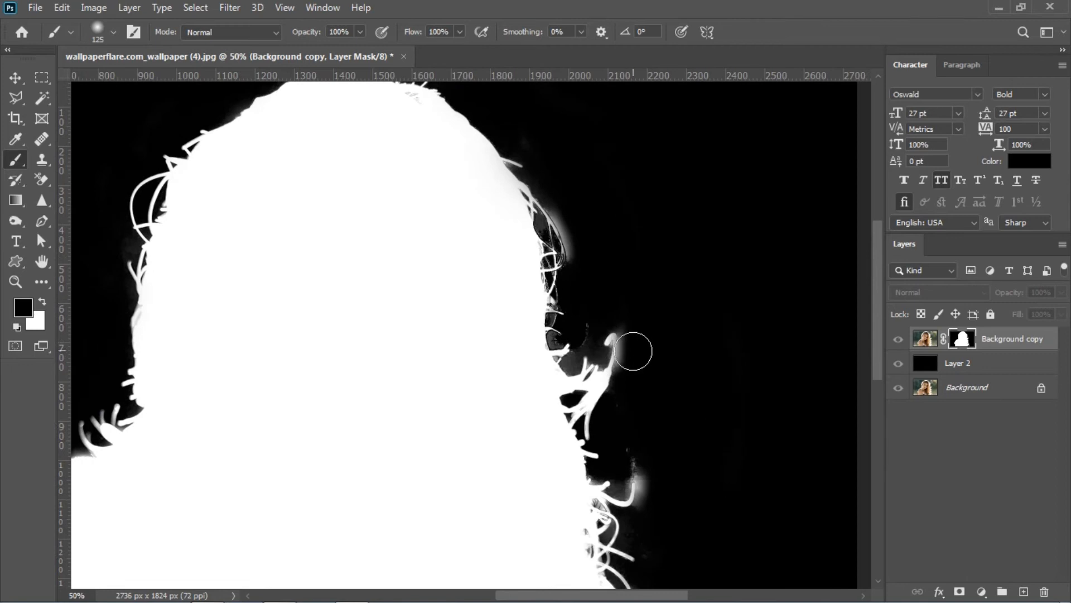
pyautogui.press('[')
pyautogui.moveTo(624, 333); pyautogui.dragTo(614, 408)
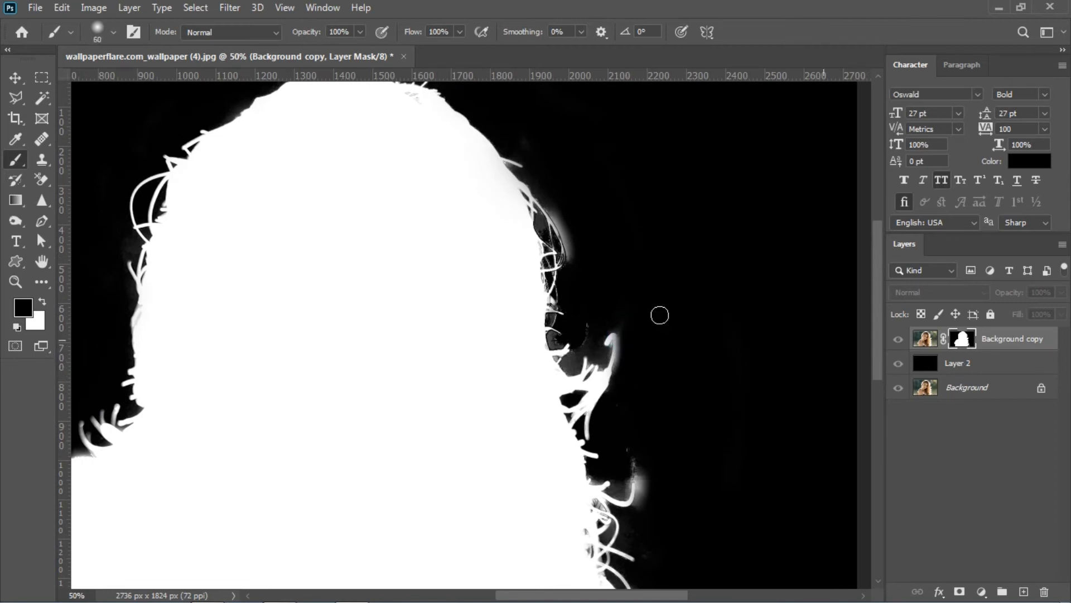
# Step: Set the brush mode to Overlay and its flow to 30%
pyautogui.click(276, 31)
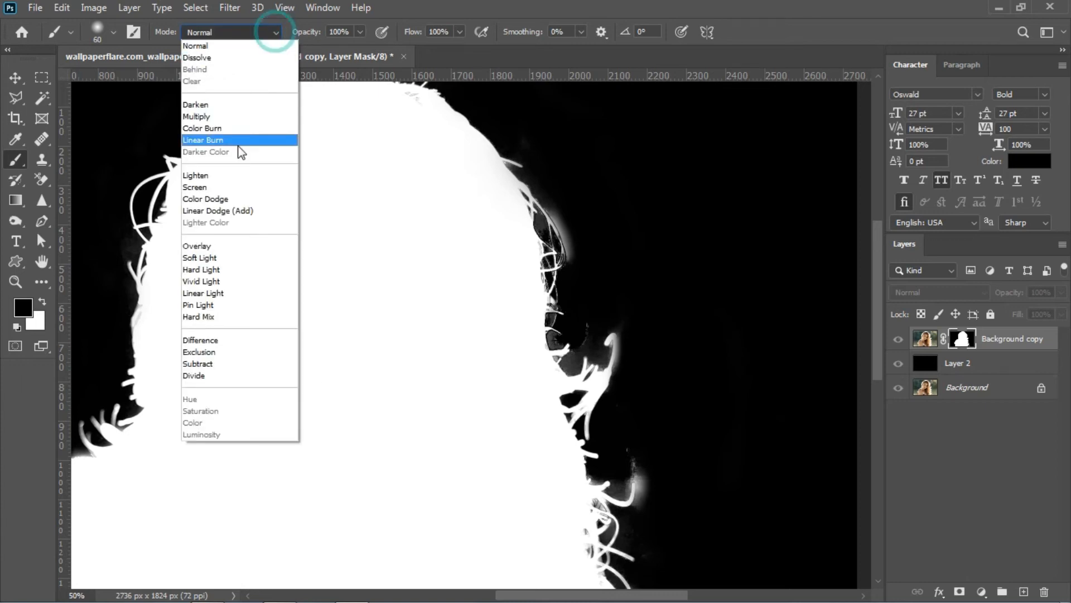
pyautogui.click(217, 247)
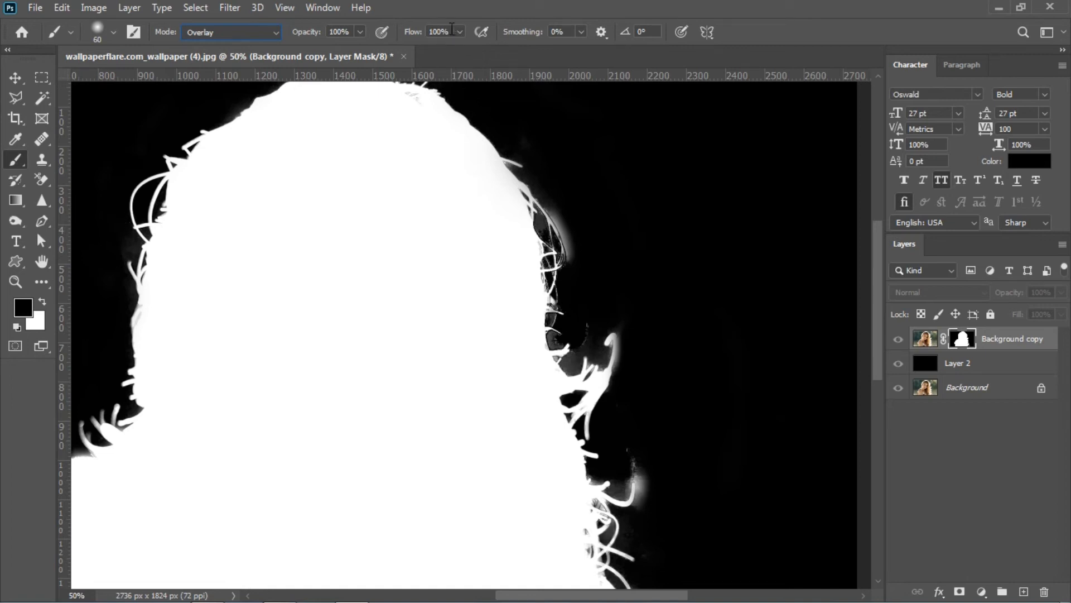
pyautogui.click(435, 31)
pyautogui.press('Return')
# Step: Paint black with a 175 px brush over the grey mask fringe around the crown, the short-side hair and the shoulder edge
pyautogui.moveTo(549, 212)
pyautogui.mouseDown()
pyautogui.moveTo(634, 359)
pyautogui.moveTo(646, 512)
pyautogui.moveTo(629, 490)
pyautogui.moveTo(614, 491)
pyautogui.moveTo(548, 158)
pyautogui.moveTo(512, 144)
pyautogui.moveTo(581, 284)
pyautogui.mouseUp()
pyautogui.moveTo(480, 194); pyautogui.dragTo(413, 167)
pyautogui.moveTo(666, 347); pyautogui.dragTo(622, 260)
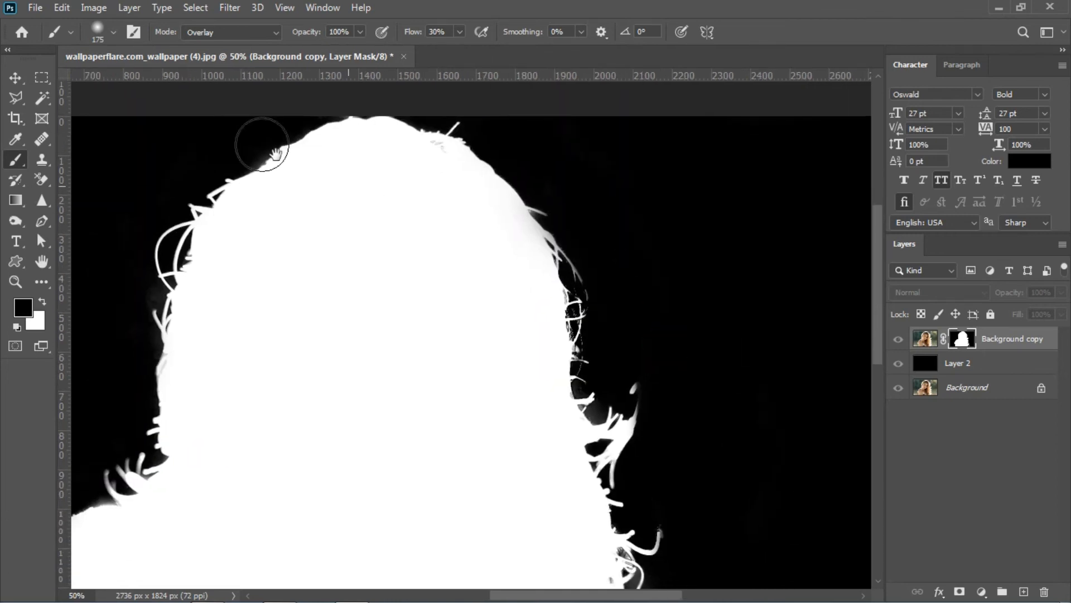
pyautogui.moveTo(186, 263)
pyautogui.mouseDown()
pyautogui.moveTo(289, 149)
pyautogui.moveTo(227, 233)
pyautogui.moveTo(243, 316)
pyautogui.mouseUp()
pyautogui.moveTo(246, 341); pyautogui.dragTo(327, 244)
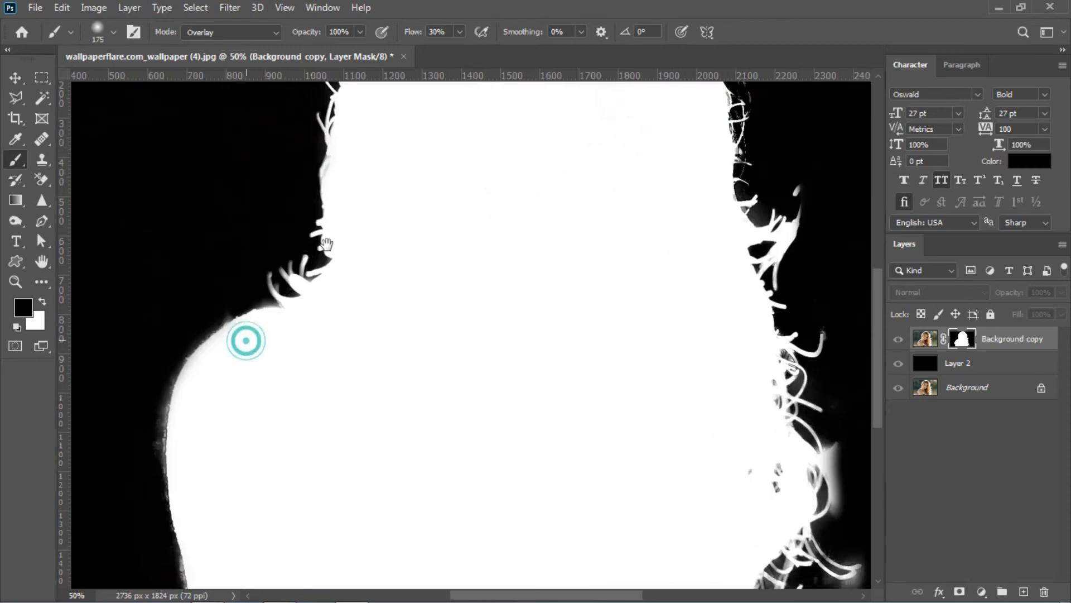
pyautogui.moveTo(263, 287)
pyautogui.mouseDown()
pyautogui.moveTo(211, 325)
pyautogui.moveTo(220, 296)
pyautogui.moveTo(171, 460)
pyautogui.moveTo(179, 421)
pyautogui.moveTo(189, 461)
pyautogui.moveTo(213, 326)
pyautogui.moveTo(220, 425)
pyautogui.mouseUp()
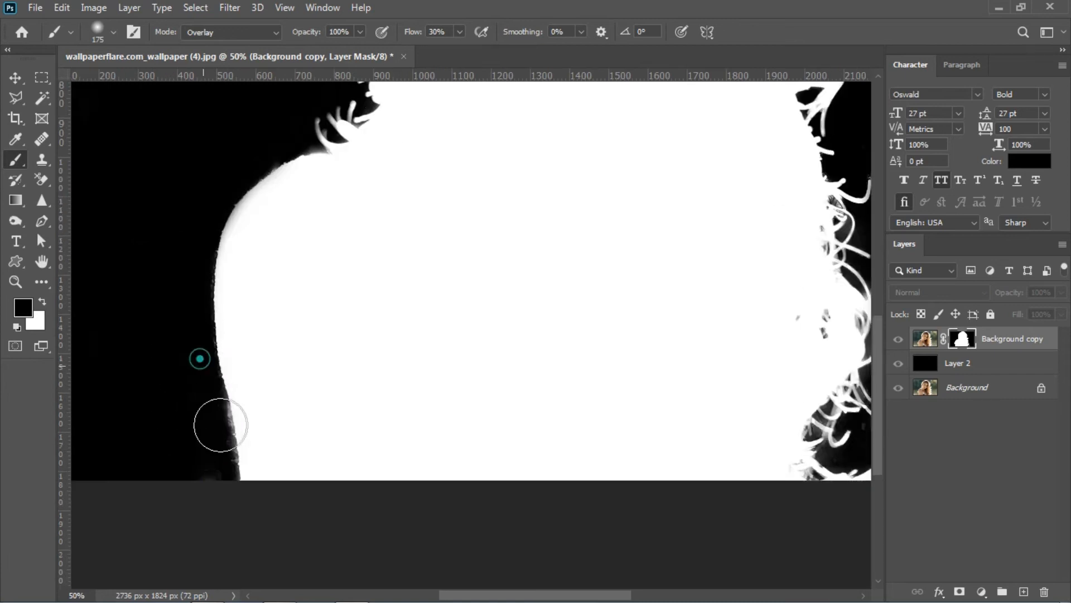
# Step: Paint black in Overlay mode over the grey mask fringe around the curls along the long hair's outer edge
pyautogui.moveTo(512, 335); pyautogui.dragTo(284, 222)
pyautogui.moveTo(693, 342)
pyautogui.mouseDown()
pyautogui.moveTo(647, 354)
pyautogui.moveTo(665, 369)
pyautogui.moveTo(627, 367)
pyautogui.moveTo(607, 355)
pyautogui.moveTo(609, 325)
pyautogui.moveTo(589, 329)
pyautogui.moveTo(635, 299)
pyautogui.moveTo(656, 190)
pyautogui.moveTo(647, 187)
pyautogui.moveTo(649, 202)
pyautogui.moveTo(673, 246)
pyautogui.moveTo(659, 241)
pyautogui.moveTo(643, 309)
pyautogui.moveTo(613, 249)
pyautogui.moveTo(598, 268)
pyautogui.mouseUp()
pyautogui.moveTo(617, 168); pyautogui.dragTo(606, 305)
pyautogui.moveTo(595, 245)
pyautogui.mouseDown()
pyautogui.moveTo(558, 239)
pyautogui.moveTo(539, 218)
pyautogui.moveTo(542, 160)
pyautogui.moveTo(544, 255)
pyautogui.moveTo(515, 154)
pyautogui.moveTo(492, 149)
pyautogui.mouseUp()
pyautogui.moveTo(605, 363); pyautogui.dragTo(589, 224)
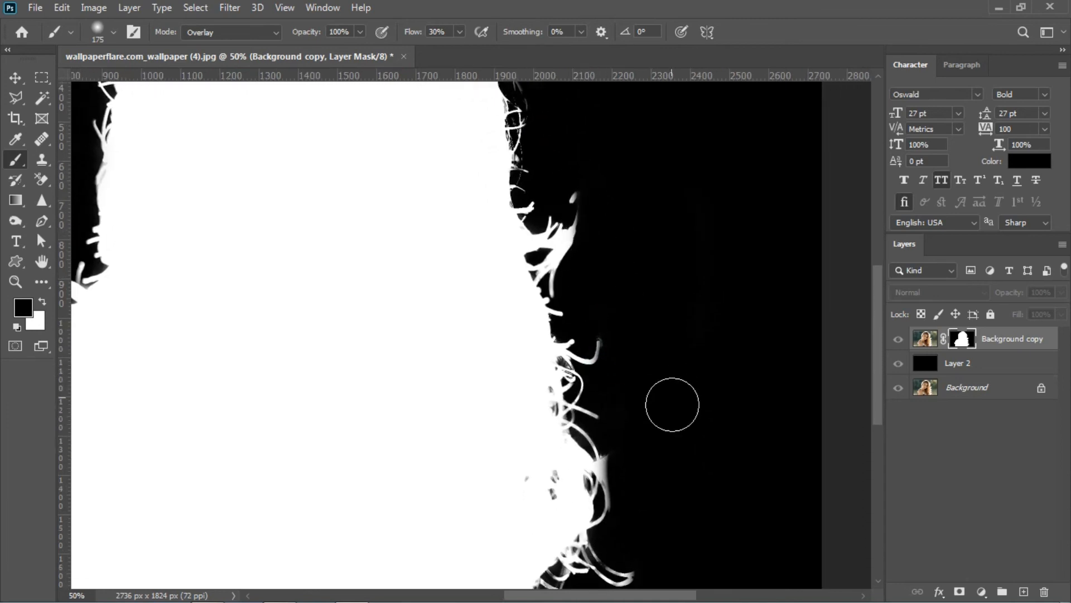
pyautogui.moveTo(652, 479); pyautogui.dragTo(654, 405)
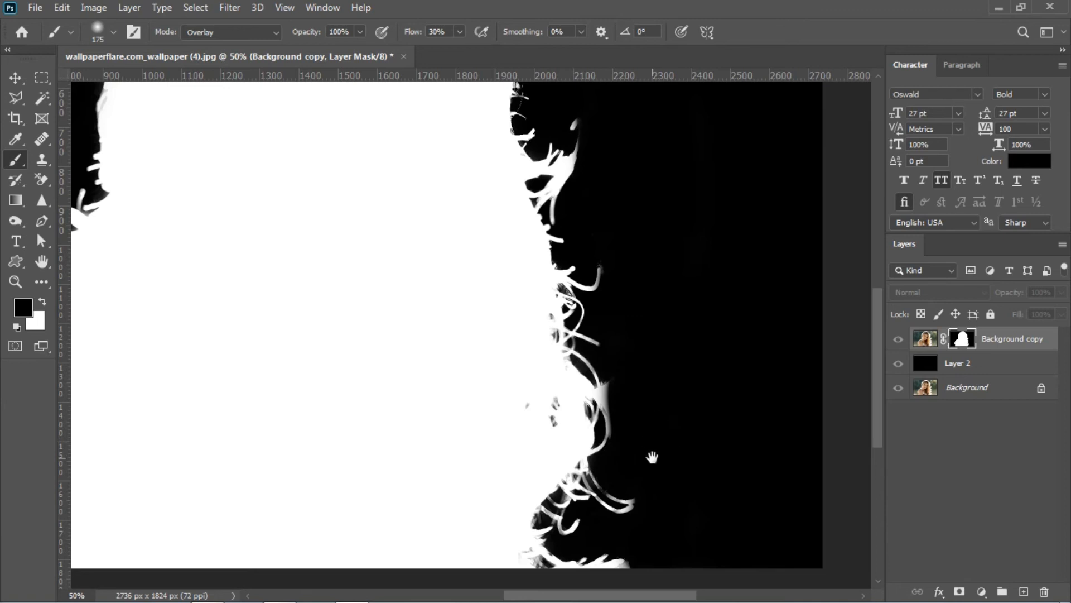
pyautogui.moveTo(652, 457); pyautogui.dragTo(636, 376)
pyautogui.moveTo(676, 440); pyautogui.dragTo(635, 486)
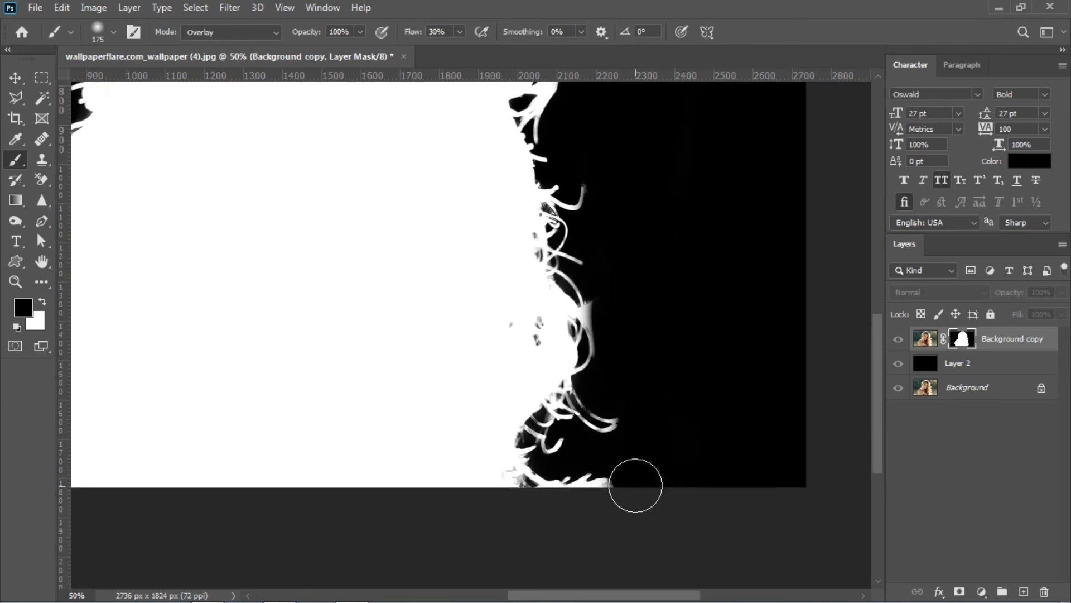
pyautogui.moveTo(629, 243); pyautogui.dragTo(662, 447)
pyautogui.moveTo(650, 379); pyautogui.dragTo(672, 402)
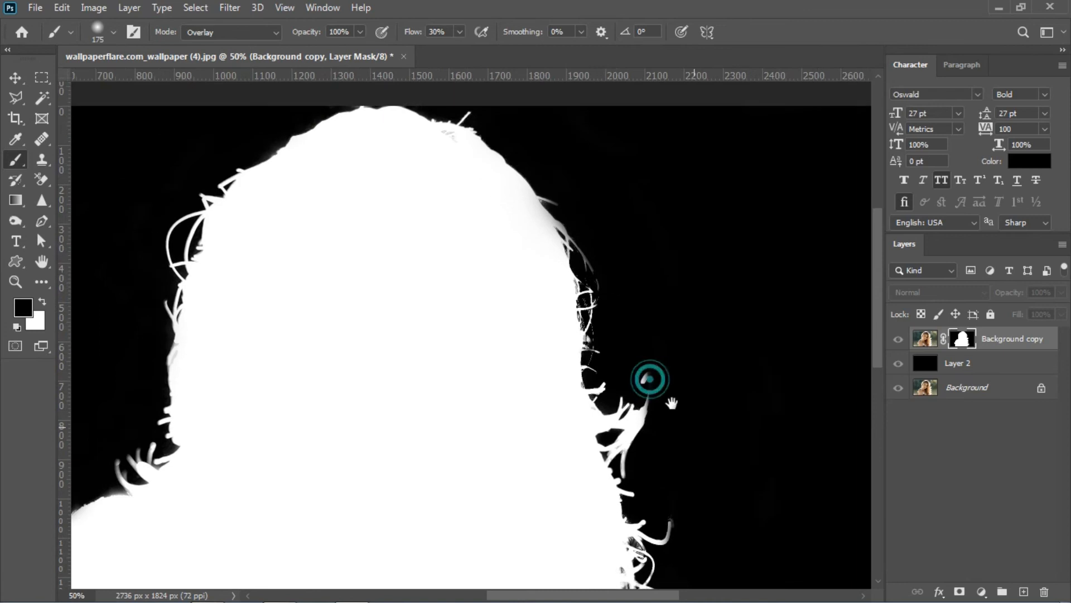
# Step: Return to the image view and restore the protruding curled strand by painting the mask white with a 35 px brush at 100% flow
pyautogui.click(928, 346)
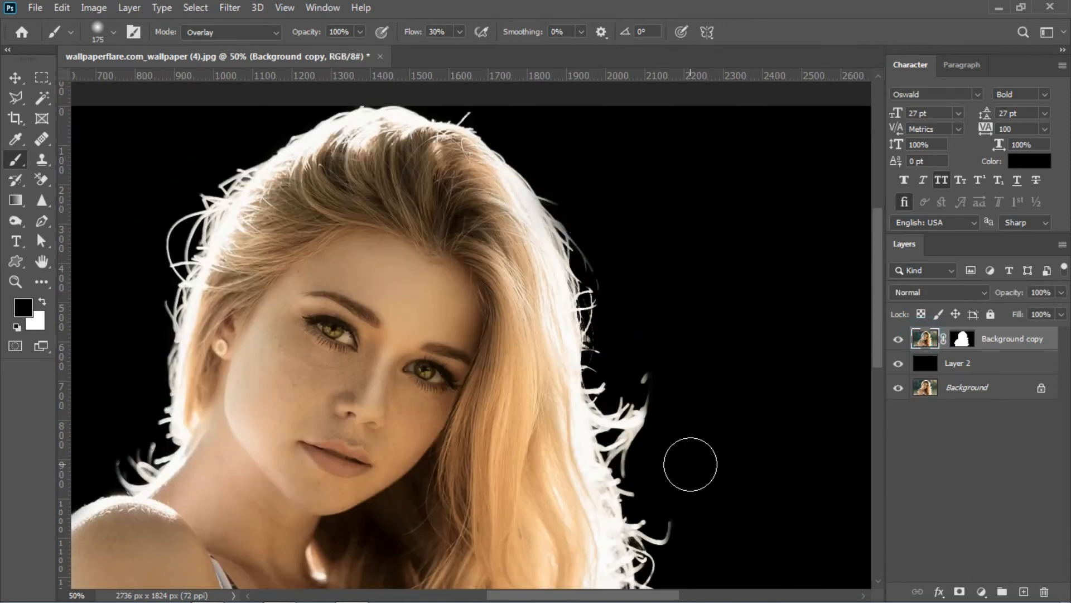
pyautogui.scroll(-2, 697, 472)
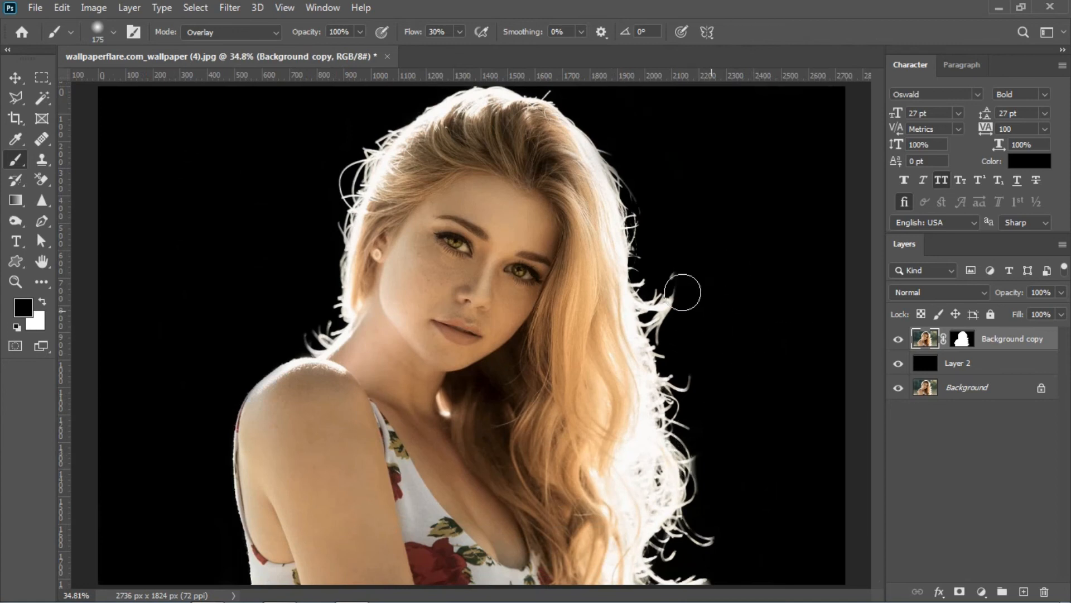
pyautogui.scroll(3, 692, 302)
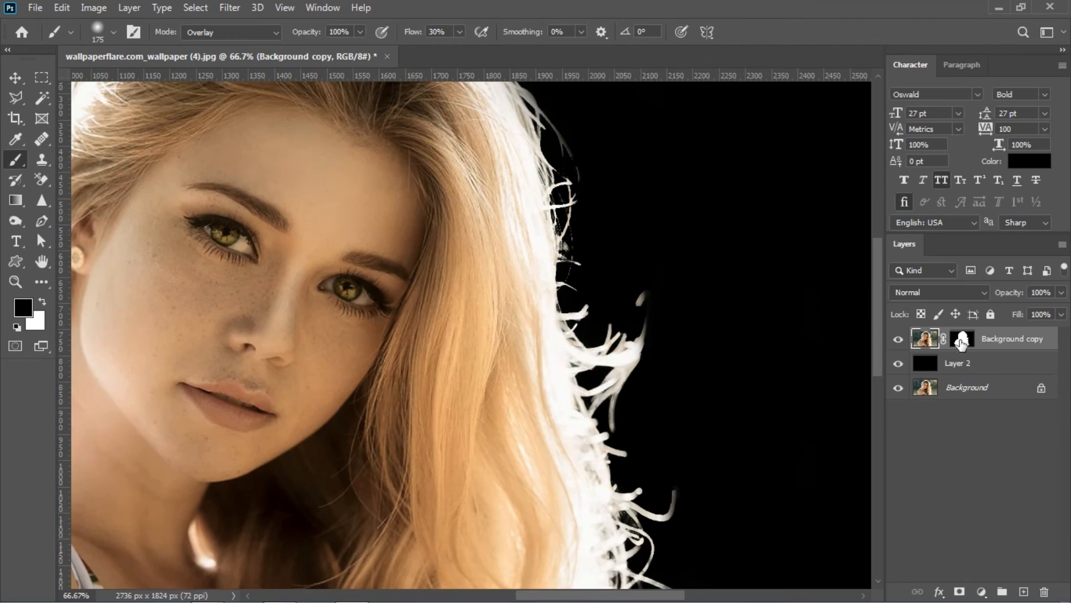
pyautogui.click(961, 342)
pyautogui.click(39, 303)
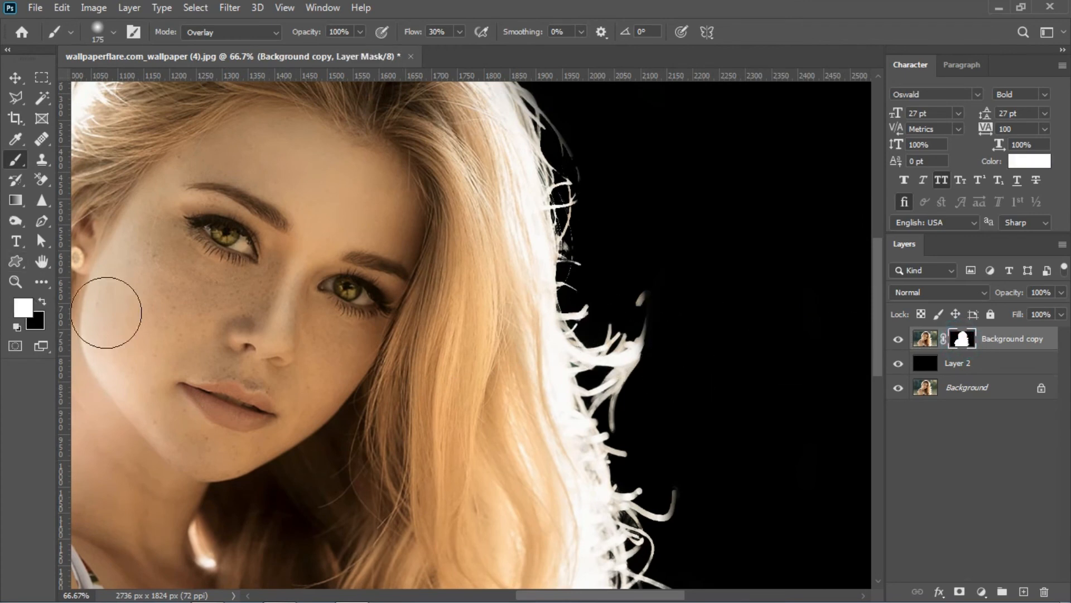
pyautogui.press('[')
pyautogui.press('[')
pyautogui.press('[')
pyautogui.moveTo(411, 36); pyautogui.dragTo(813, 272)
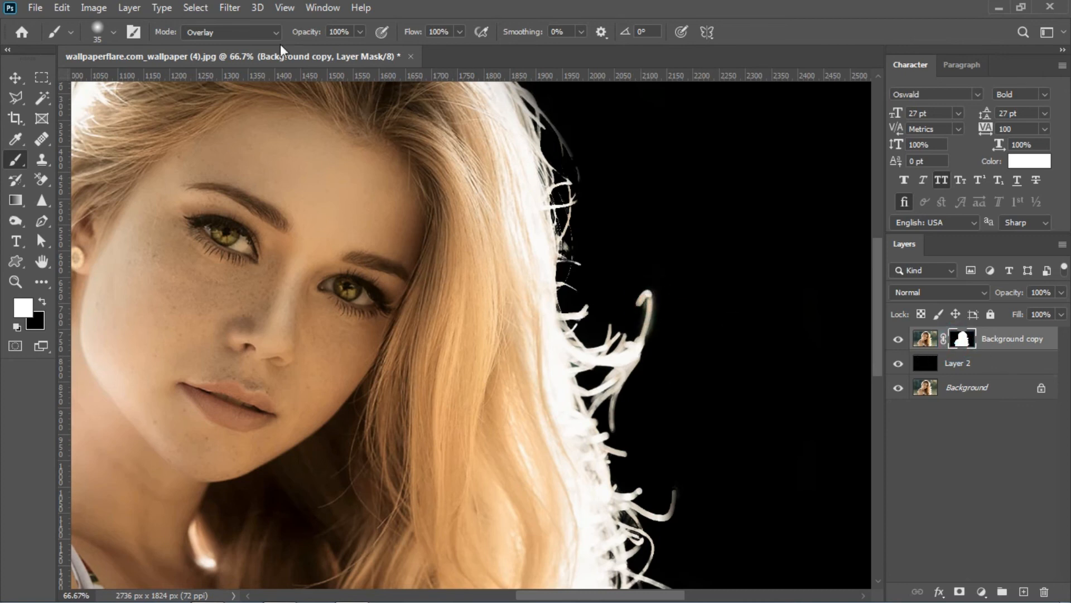
# Step: Set the flow to 30% and clean up the mask around the curled strand in black with an 80 px brush
pyautogui.moveTo(413, 35); pyautogui.dragTo(357, 49)
pyautogui.press('x')
pyautogui.moveTo(655, 302)
pyautogui.mouseDown()
pyautogui.moveTo(645, 347)
pyautogui.moveTo(654, 302)
pyautogui.moveTo(631, 357)
pyautogui.mouseUp()
pyautogui.moveTo(651, 273)
pyautogui.mouseDown()
pyautogui.moveTo(640, 344)
pyautogui.moveTo(646, 339)
pyautogui.mouseUp()
pyautogui.moveTo(637, 294); pyautogui.dragTo(639, 351)
pyautogui.click(648, 285)
pyautogui.click(664, 332)
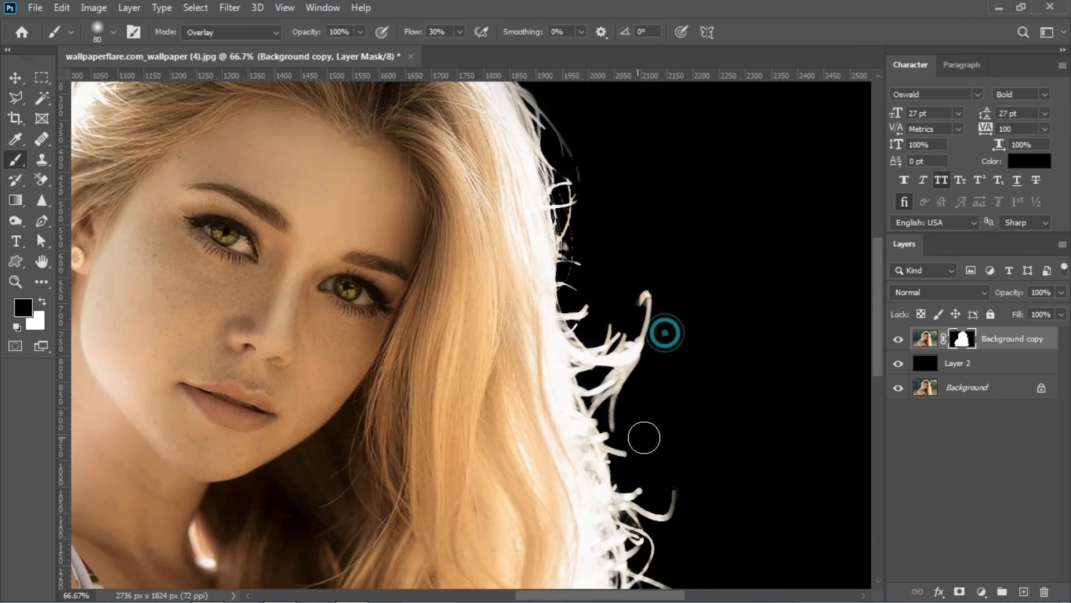
# Step: Hide Layer 2 and the Background layer so only the masked cutout shows on transparency
pyautogui.hotkey('ctrl', '-')
pyautogui.hotkey('ctrl', '0')
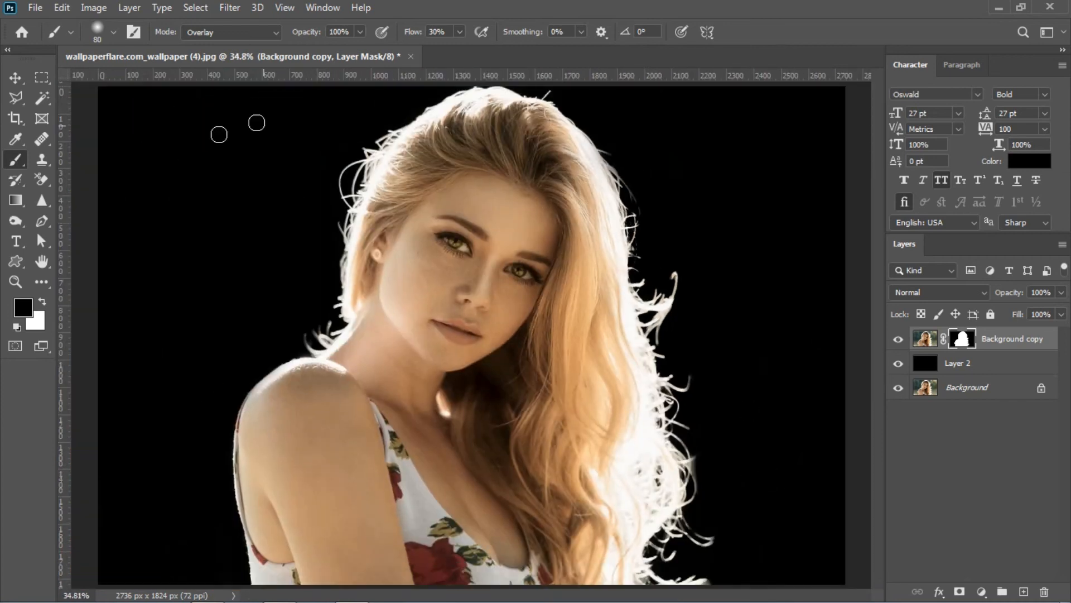
pyautogui.click(11, 80)
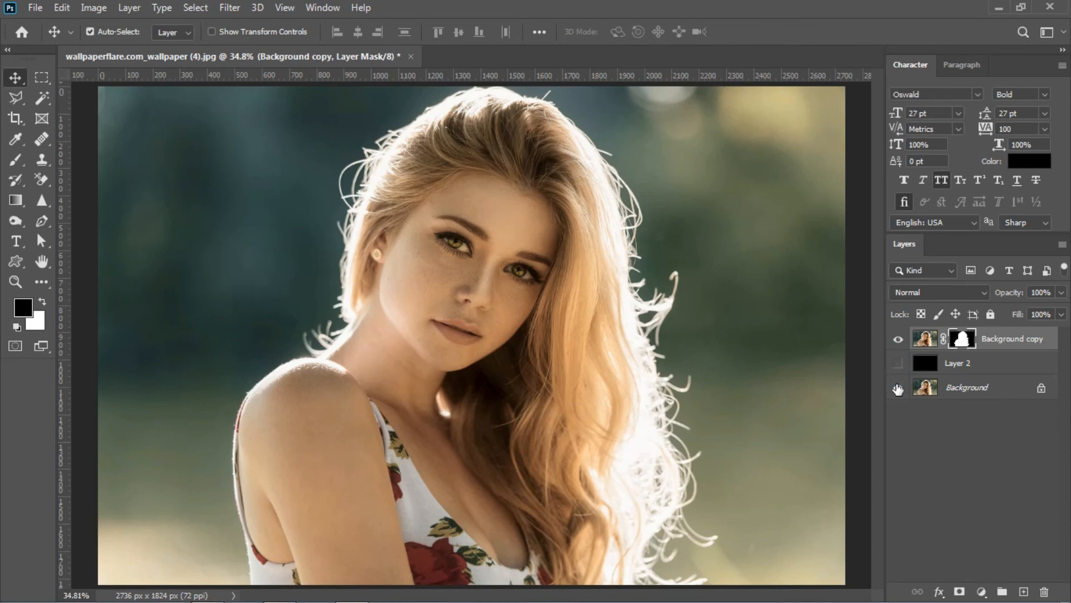
pyautogui.click(898, 388)
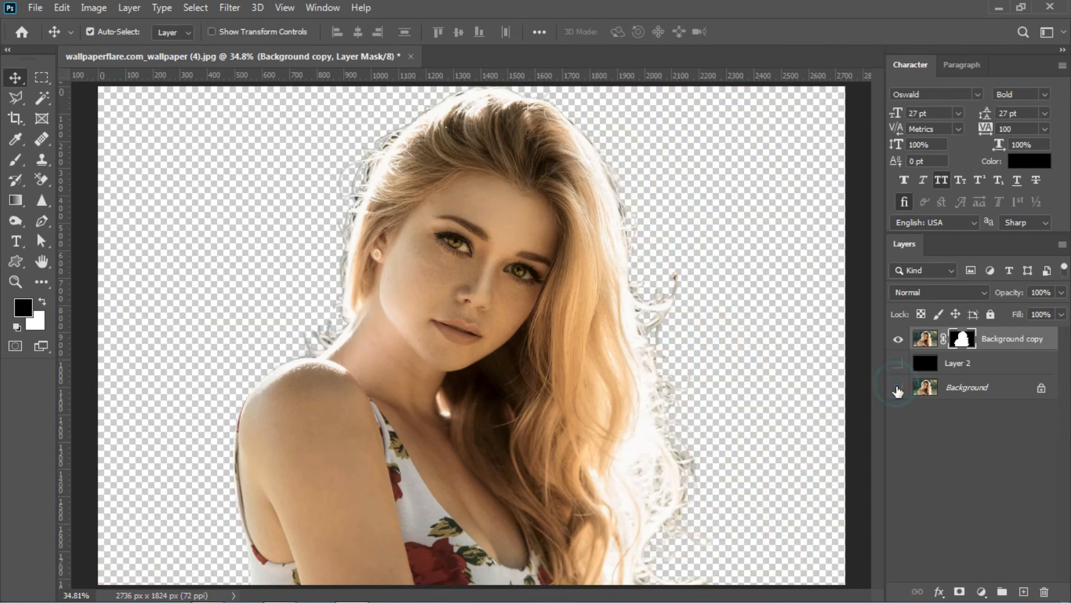
# Step: Choose the Background Eraser with Contiguous limits and target the image of the Background copy layer instead of its mask
pyautogui.hotkey('ctrl', '+')
pyautogui.hotkey('ctrl', '+')
pyautogui.moveTo(367, 188); pyautogui.dragTo(564, 409)
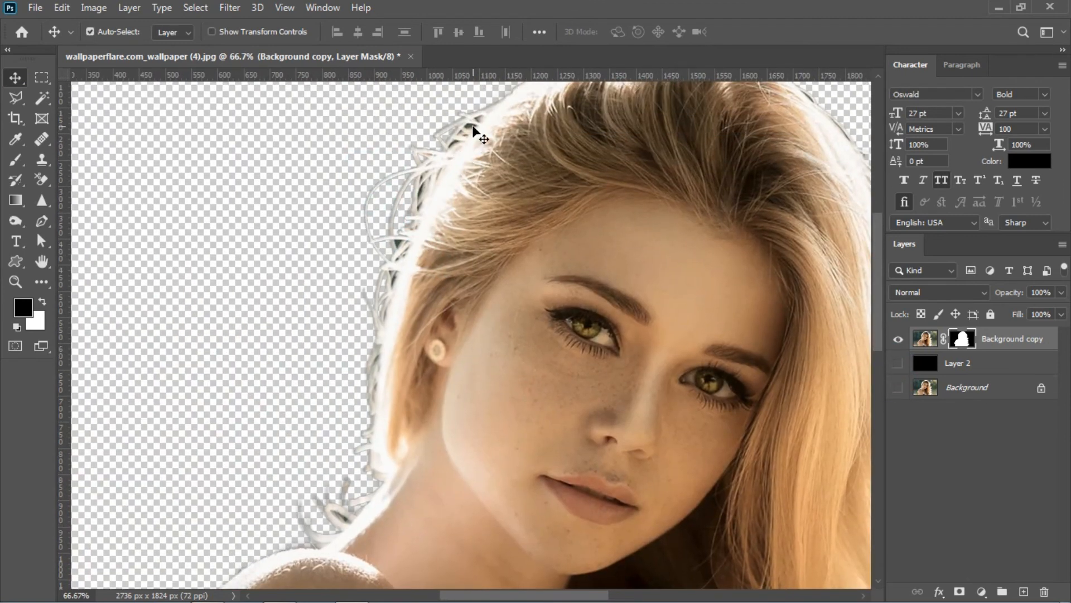
pyautogui.click(42, 177)
pyautogui.click(106, 192)
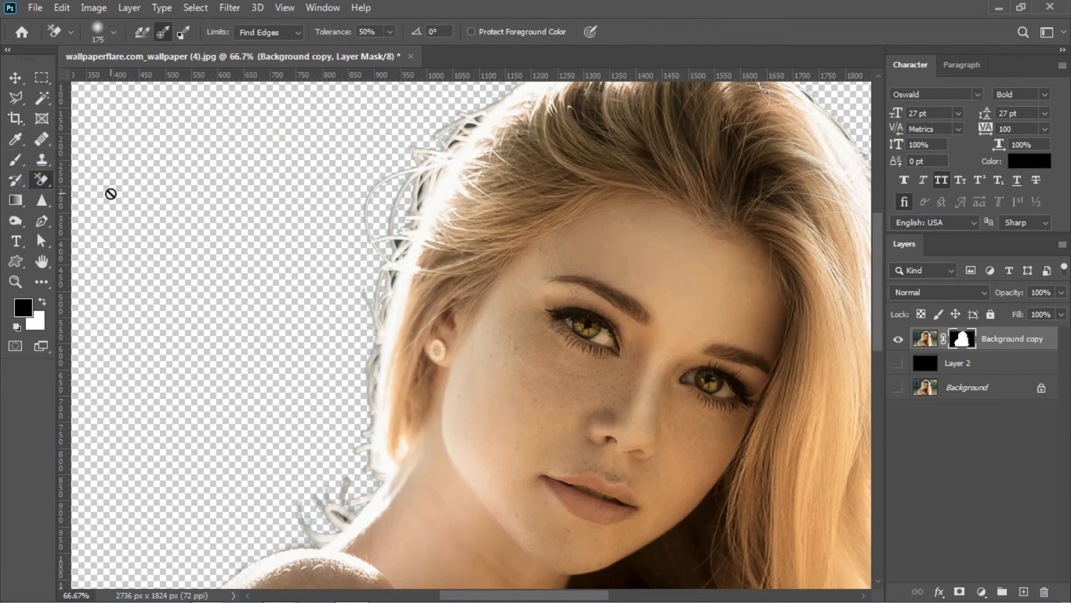
pyautogui.click(288, 32)
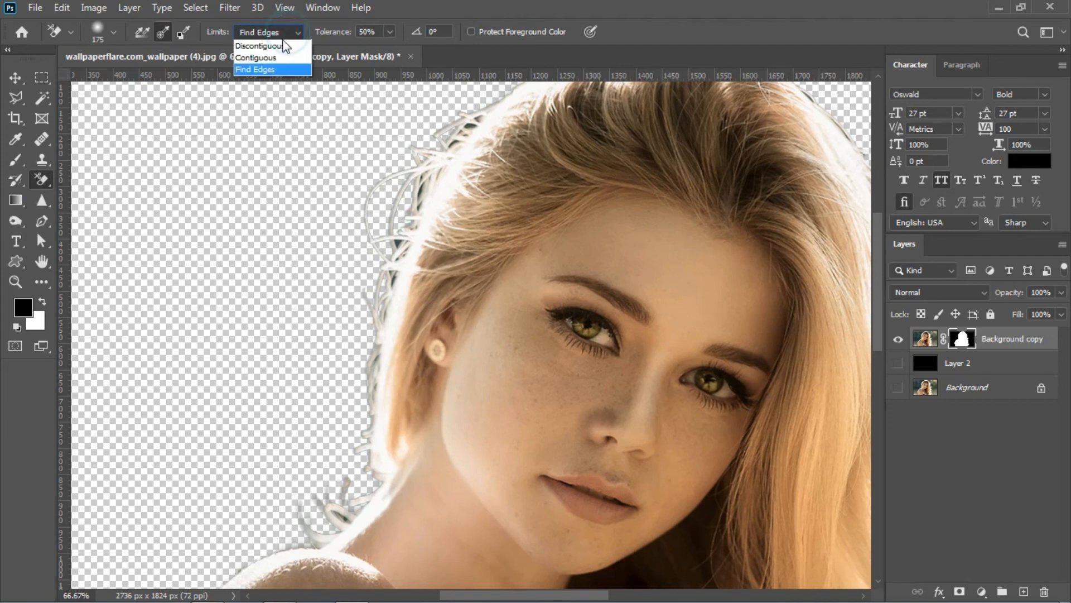
pyautogui.click(262, 58)
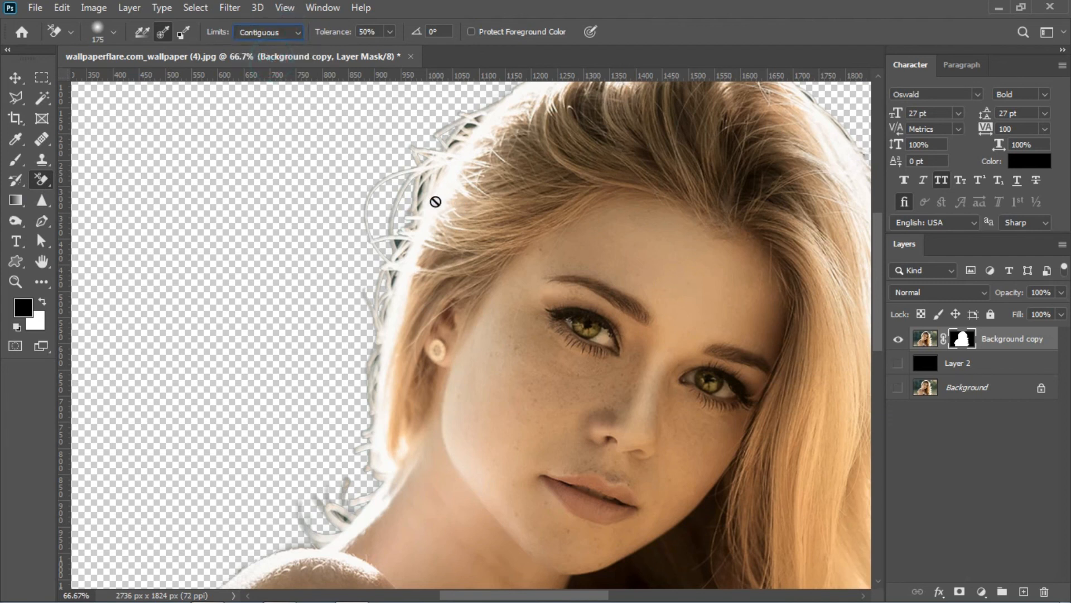
pyautogui.click(931, 336)
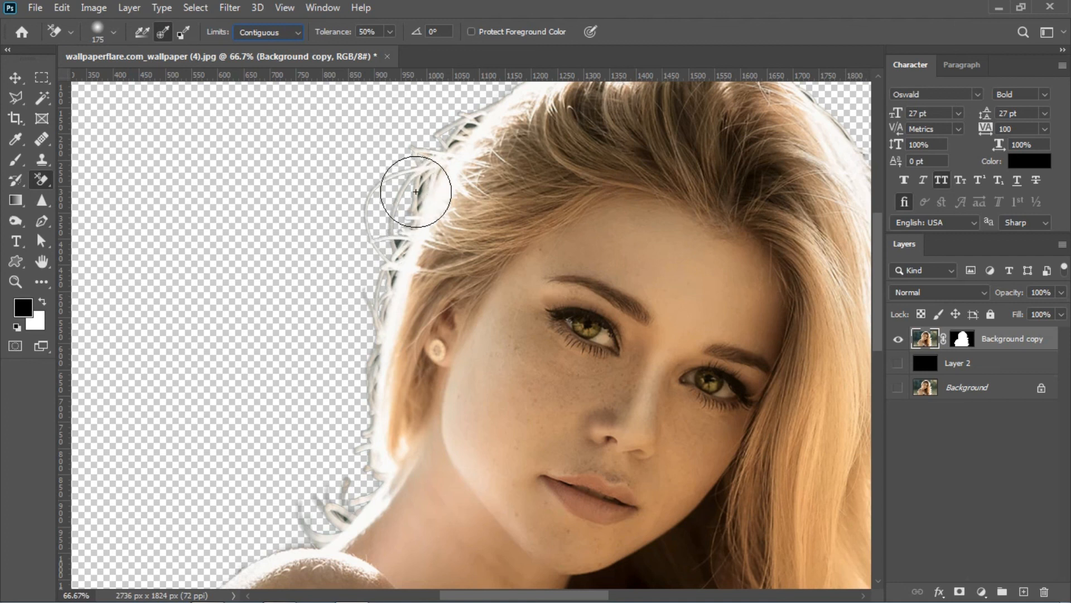
# Step: Reduce the eraser to 60 px and erase the dark background remnants between the strands beside the ear and temple
pyautogui.click(321, 186)
pyautogui.press('[')
pyautogui.press('[')
pyautogui.press('[')
pyautogui.press('[')
pyautogui.press('[')
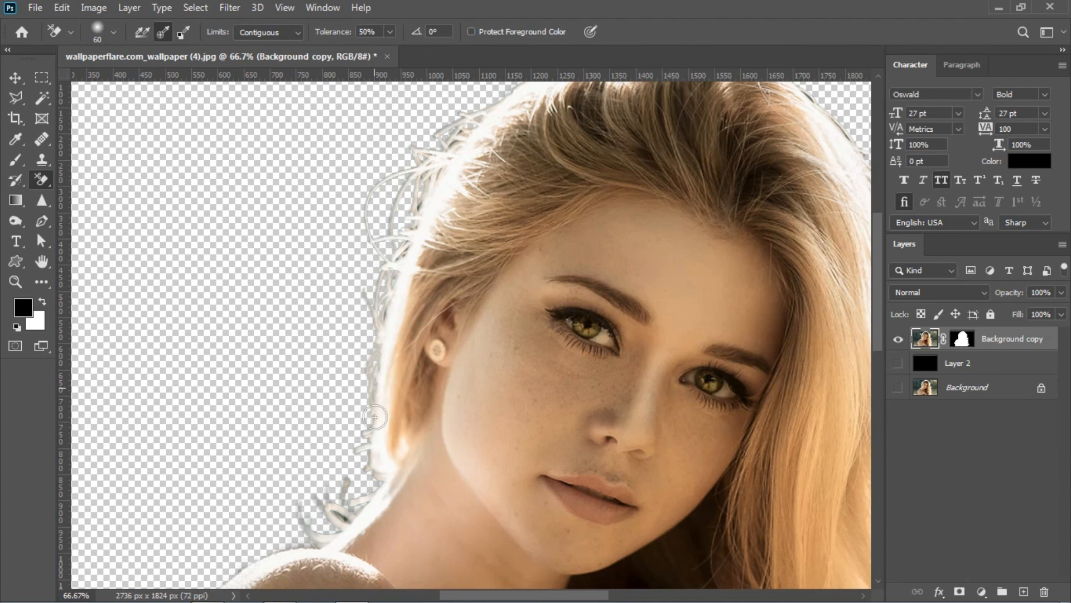
pyautogui.press('space')
pyautogui.moveTo(602, 243); pyautogui.dragTo(487, 335)
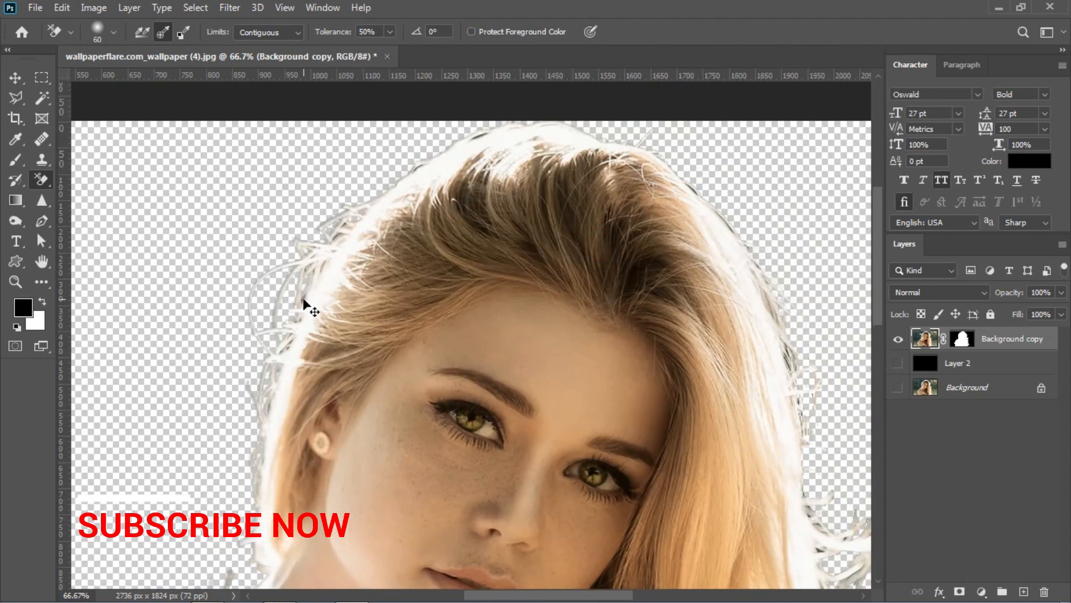
pyautogui.hotkey('ctrl', '+')
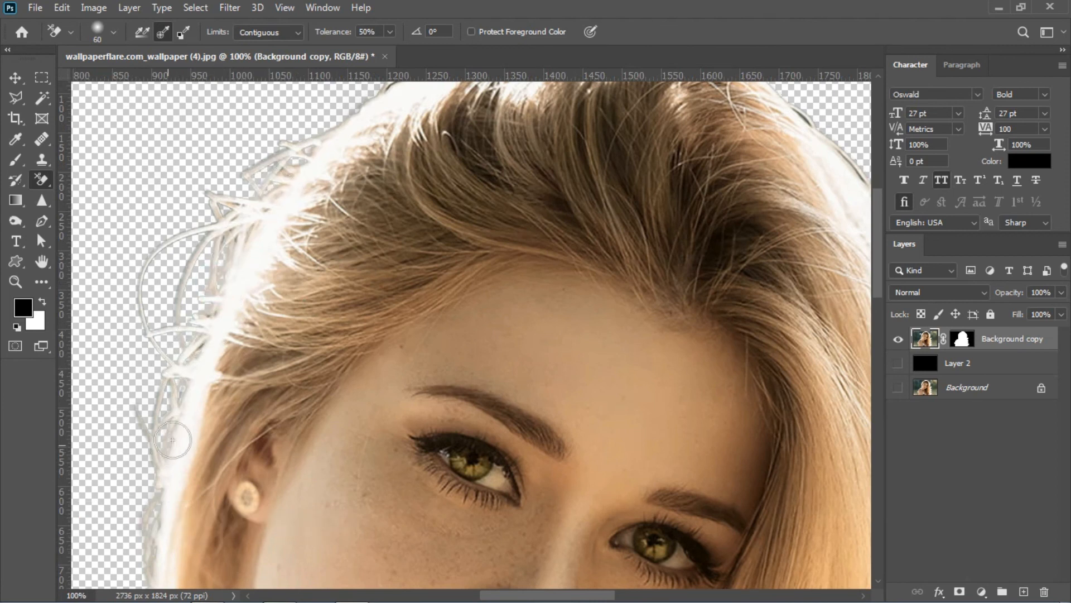
# Step: Erase the background remnants along the hair edge at the top of the head
pyautogui.press('space')
pyautogui.moveTo(556, 162); pyautogui.dragTo(439, 313)
pyautogui.hotkey('ctrl', '+')
pyautogui.click(260, 213)
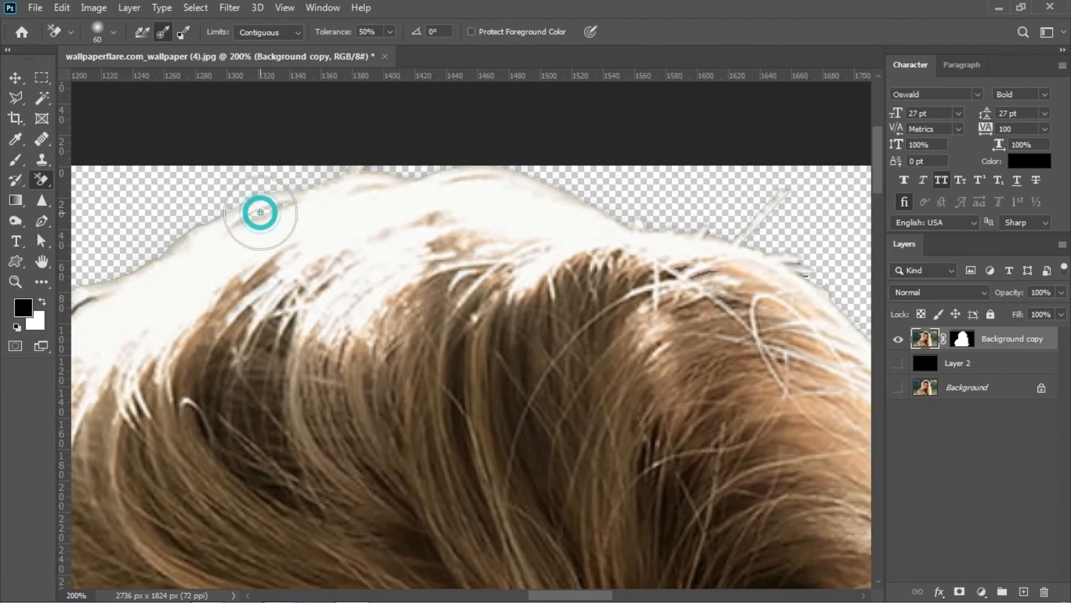
pyautogui.press('space')
pyautogui.moveTo(126, 340); pyautogui.dragTo(279, 273)
# Step: Erase the background remnants along the long hair's outer edge, from the crown down through the lower curls
pyautogui.hotkey('ctrl', '-')
pyautogui.press('space')
pyautogui.moveTo(756, 318); pyautogui.dragTo(387, 224)
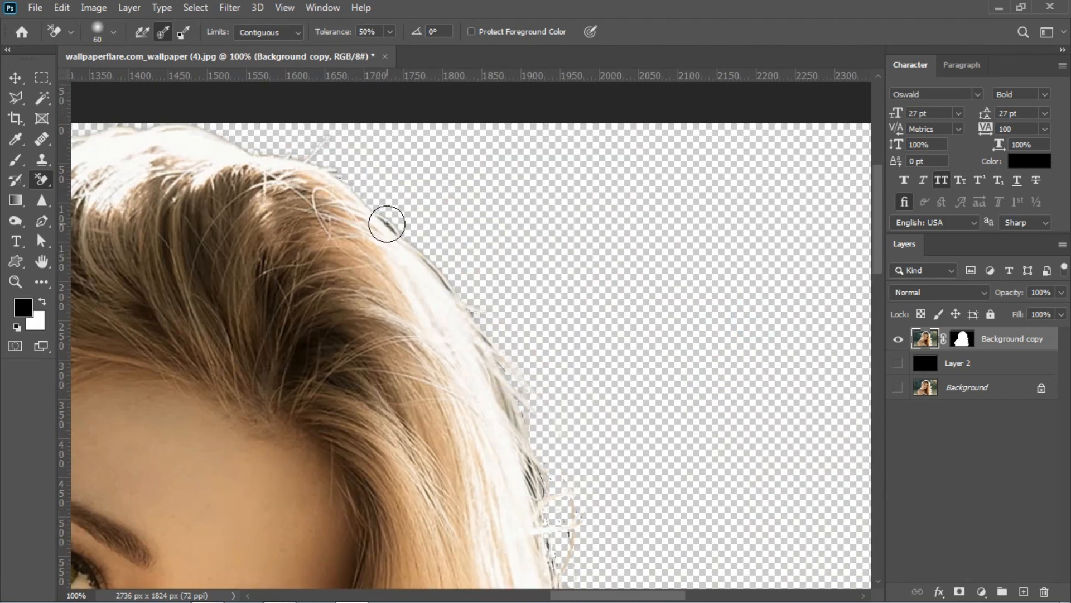
pyautogui.press('space')
pyautogui.moveTo(555, 487); pyautogui.dragTo(480, 334)
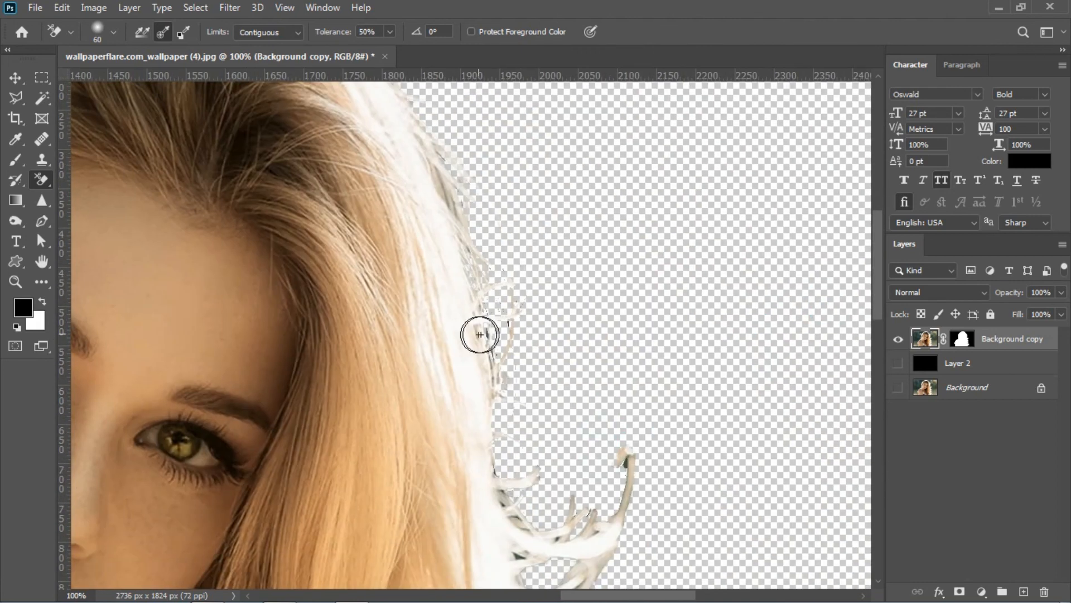
pyautogui.press('space')
pyautogui.moveTo(567, 470); pyautogui.dragTo(625, 187)
pyautogui.moveTo(583, 313)
pyautogui.mouseDown()
pyautogui.moveTo(653, 473)
pyautogui.moveTo(627, 497)
pyautogui.moveTo(563, 157)
pyautogui.mouseUp()
pyautogui.press('space')
pyautogui.moveTo(633, 385); pyautogui.dragTo(586, 509)
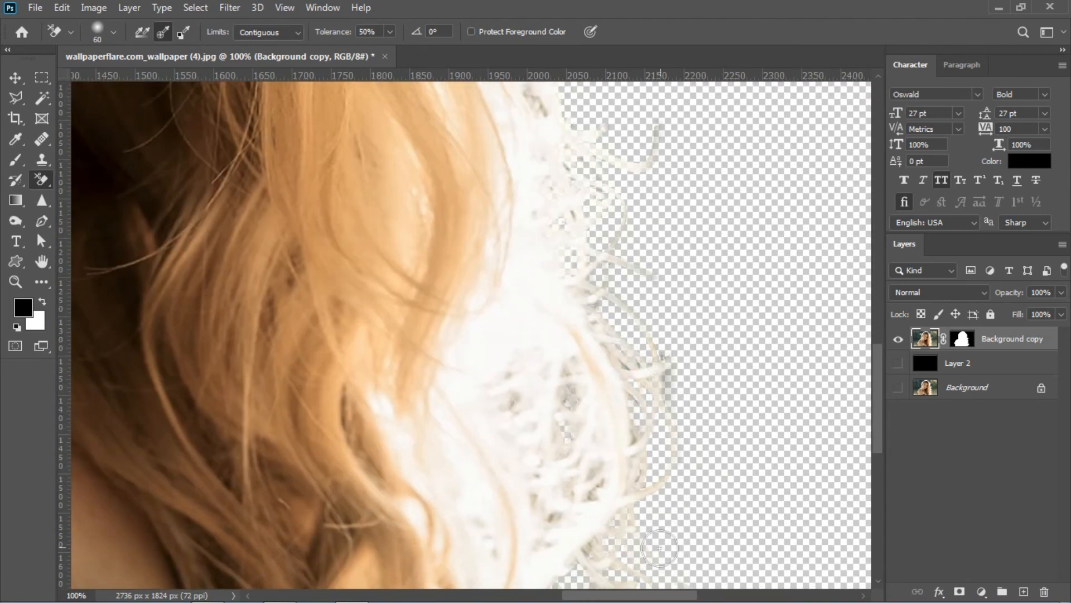
# Step: Compare the cutout with the original by toggling the Background layer's visibility, leave it hidden, and show the black Layer 2
pyautogui.hotkey('ctrl', '0')
pyautogui.click(898, 387)
pyautogui.click(896, 388)
pyautogui.click(897, 387)
pyautogui.click(898, 387)
pyautogui.click(897, 387)
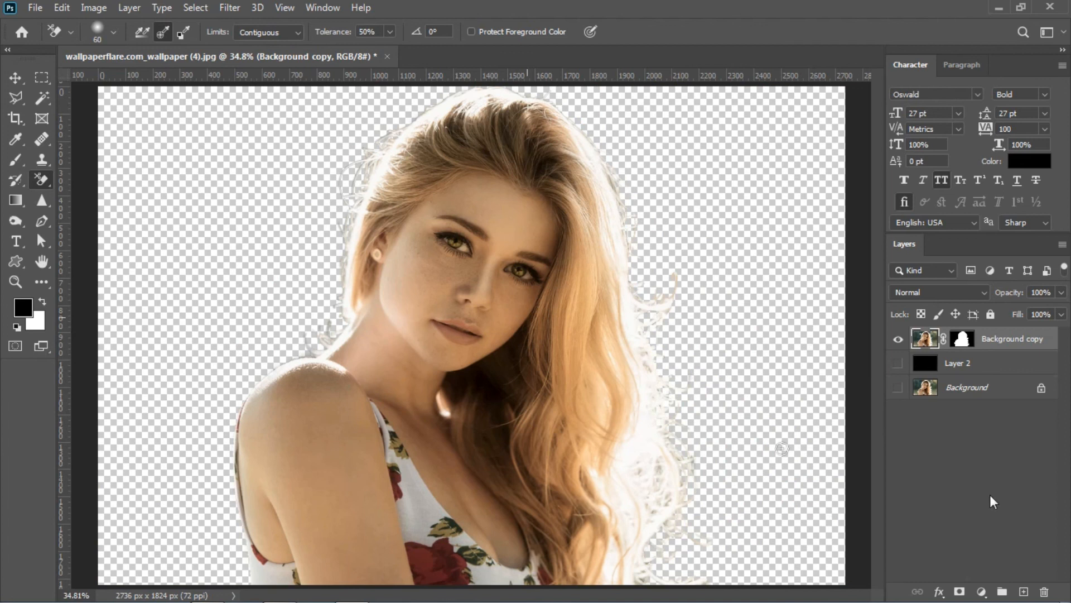
pyautogui.click(898, 364)
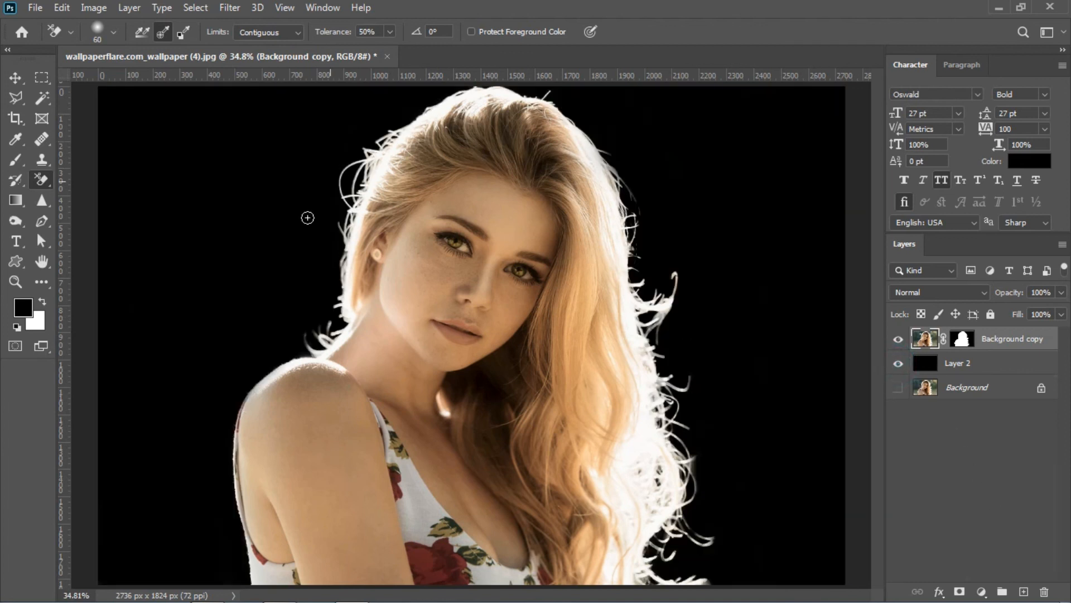
# Step: Set up the Blur tool in Luminosity mode at 50% strength for the Background copy layer
pyautogui.hotkey('ctrl', '+')
pyautogui.moveTo(313, 188); pyautogui.dragTo(356, 364)
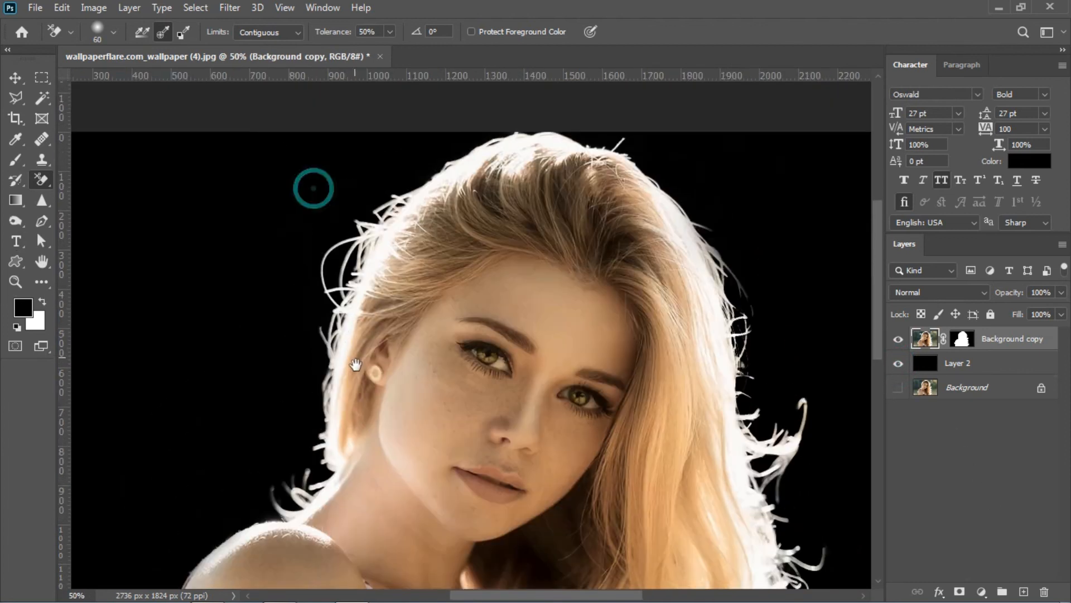
pyautogui.click(44, 203)
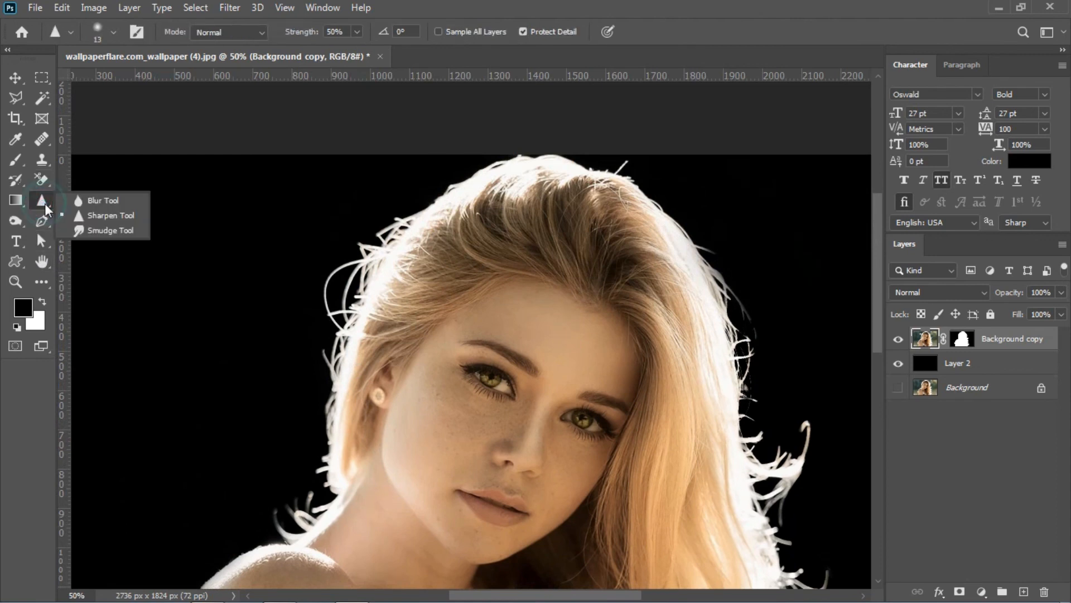
pyautogui.click(93, 196)
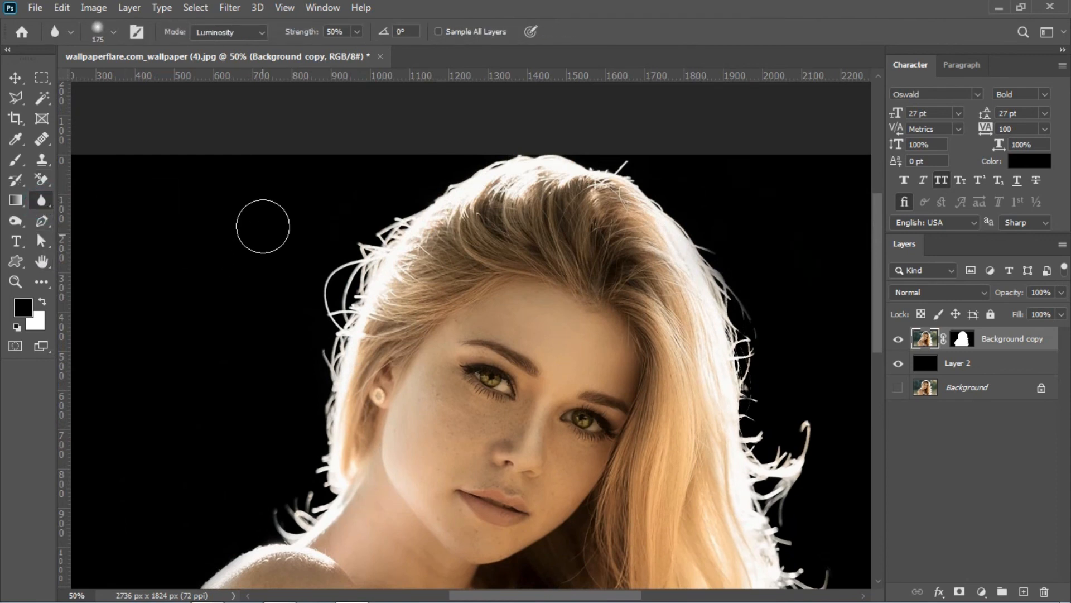
pyautogui.click(260, 32)
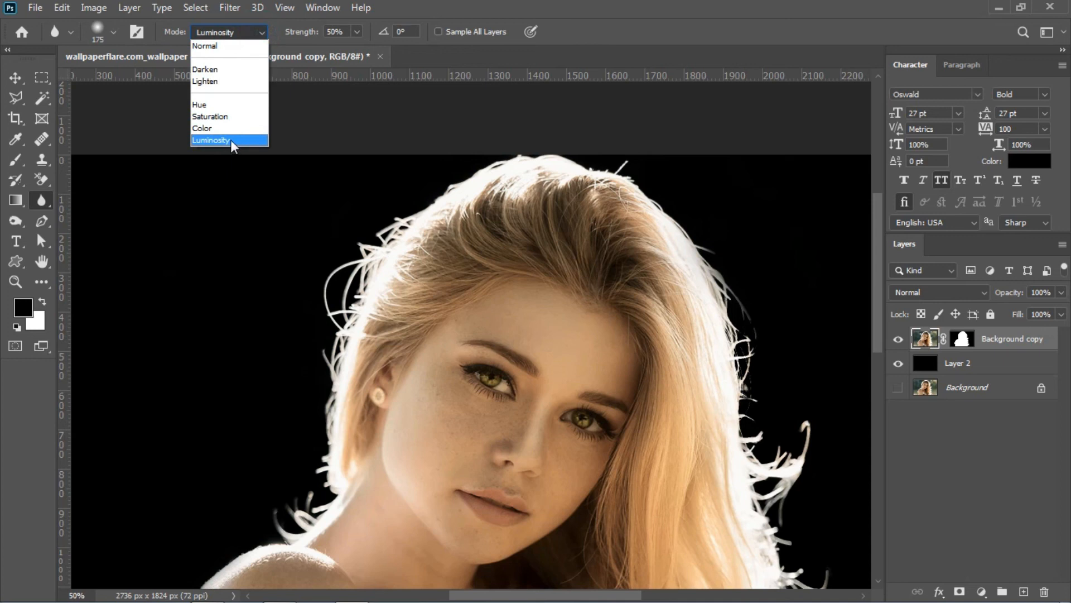
pyautogui.click(232, 140)
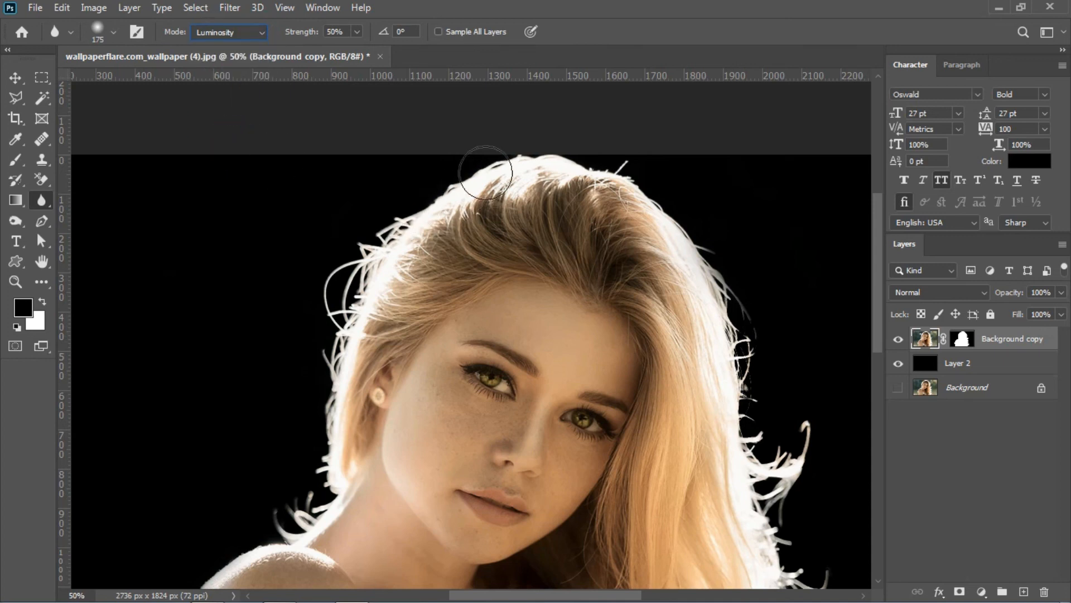
# Step: Reduce the blur brush to 80 px and soften the hair edge on the ear side, from the temple to the shoulder
pyautogui.press('[')
pyautogui.press('[')
pyautogui.press('[')
pyautogui.press('[')
pyautogui.press('[')
pyautogui.moveTo(345, 298)
pyautogui.mouseDown()
pyautogui.moveTo(320, 388)
pyautogui.moveTo(320, 506)
pyautogui.moveTo(295, 527)
pyautogui.mouseUp()
# Step: Blur the long hair's outer edge from the crown through the lower curls, plus the stray strands above the shoulder
pyautogui.moveTo(706, 239)
pyautogui.mouseDown()
pyautogui.moveTo(756, 441)
pyautogui.moveTo(538, 261)
pyautogui.mouseUp()
pyautogui.moveTo(550, 197)
pyautogui.mouseDown()
pyautogui.moveTo(592, 323)
pyautogui.moveTo(606, 424)
pyautogui.moveTo(591, 449)
pyautogui.moveTo(631, 538)
pyautogui.moveTo(641, 326)
pyautogui.mouseUp()
pyautogui.moveTo(612, 401)
pyautogui.mouseDown()
pyautogui.moveTo(640, 450)
pyautogui.moveTo(568, 489)
pyautogui.moveTo(648, 521)
pyautogui.mouseUp()
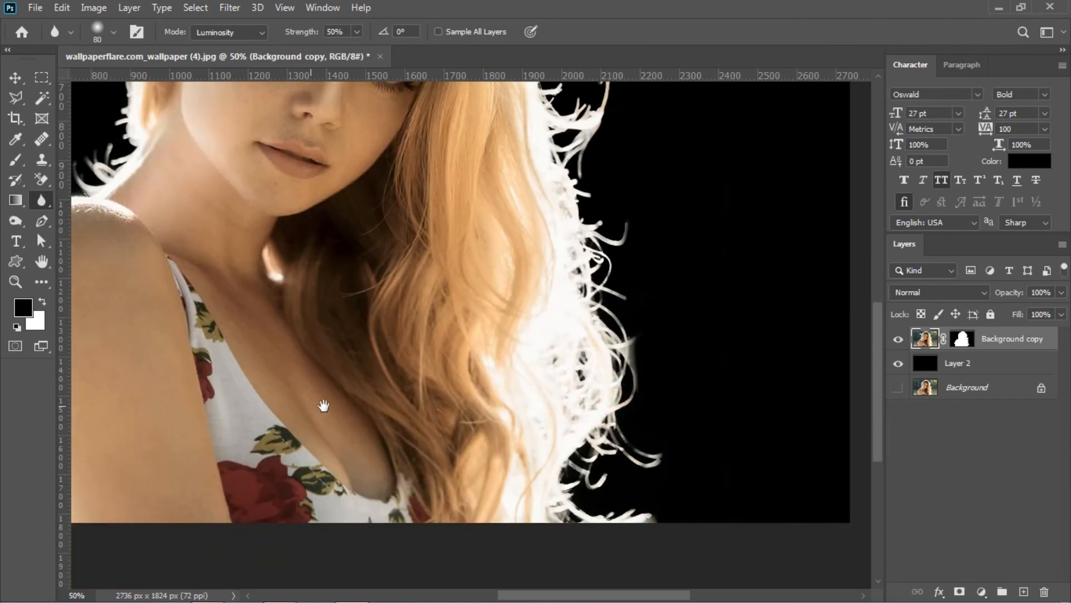
pyautogui.moveTo(324, 405); pyautogui.dragTo(560, 427)
pyautogui.moveTo(292, 221)
pyautogui.mouseDown()
pyautogui.moveTo(192, 351)
pyautogui.moveTo(238, 581)
pyautogui.moveTo(246, 282)
pyautogui.moveTo(220, 344)
pyautogui.moveTo(244, 261)
pyautogui.moveTo(338, 211)
pyautogui.mouseUp()
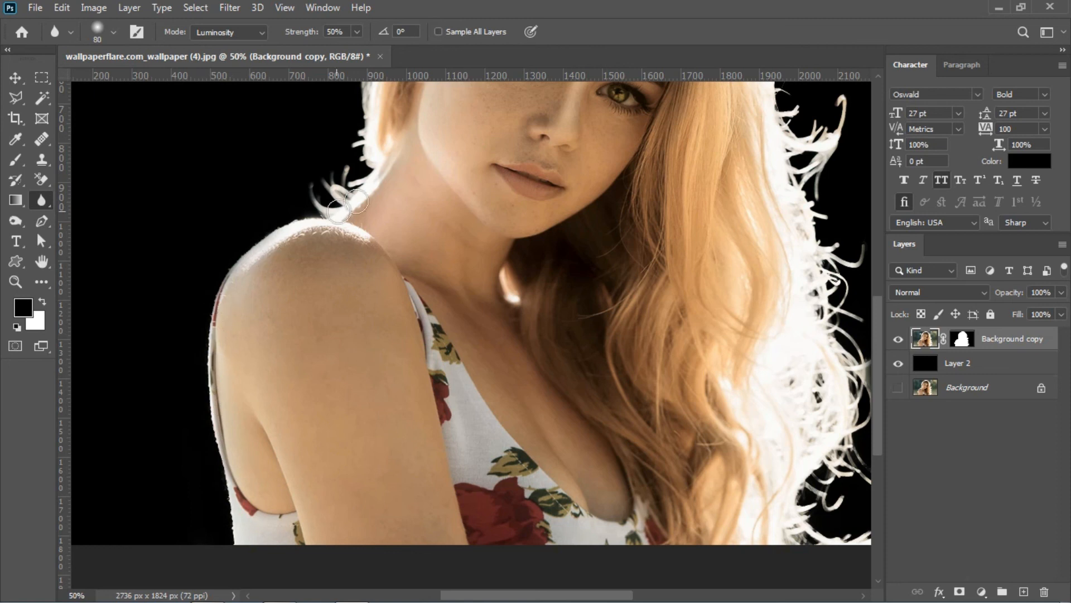
# Step: Switch to the Move tool and hide both the black Layer 2 and the Background layer to isolate the cutout
pyautogui.hotkey('ctrl', '0')
pyautogui.press('v')
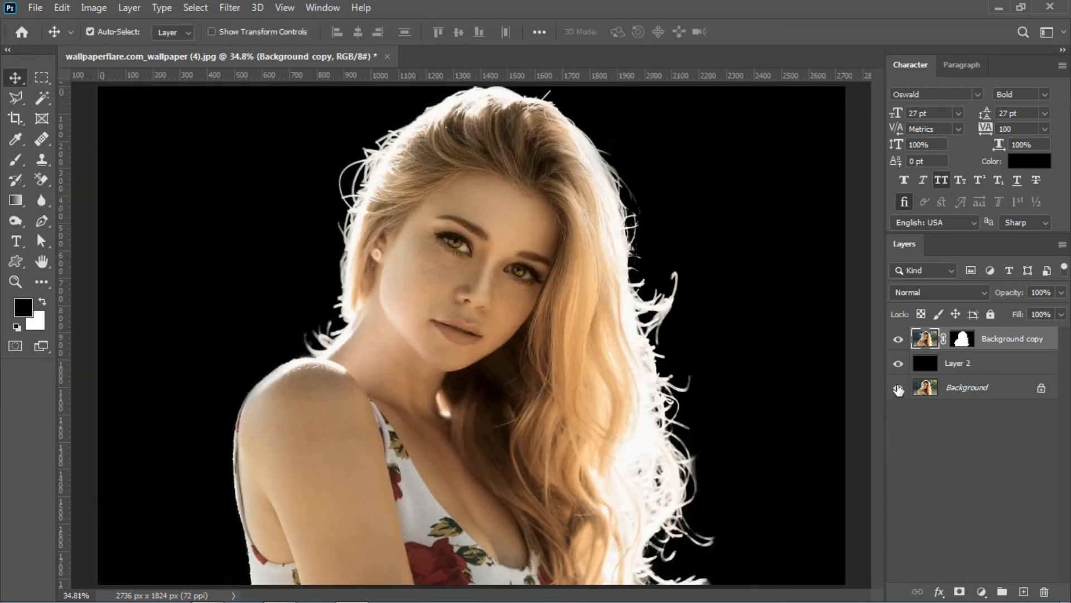
pyautogui.click(899, 363)
pyautogui.click(897, 387)
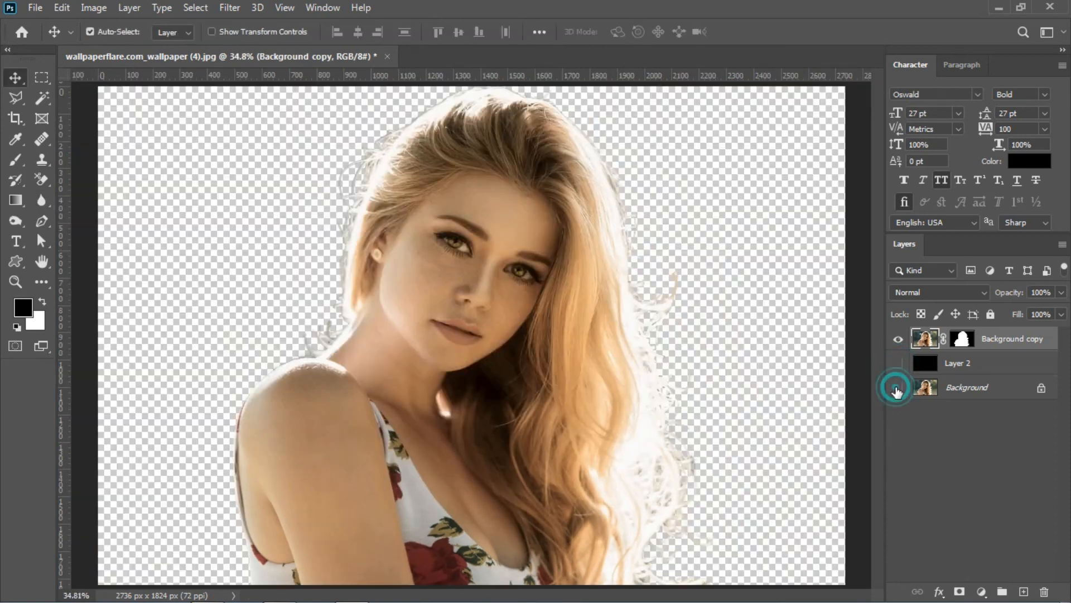